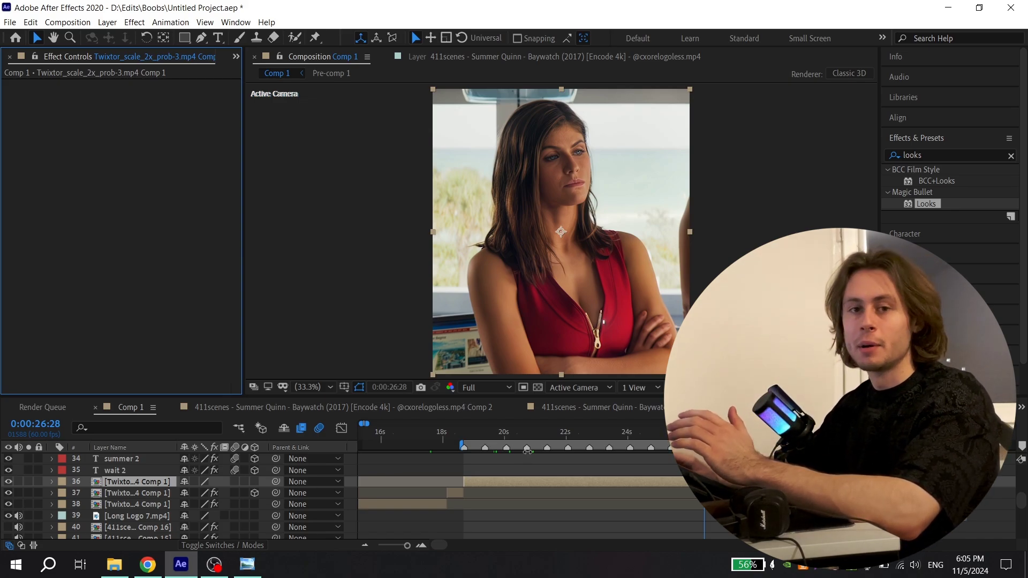
click(525, 480)
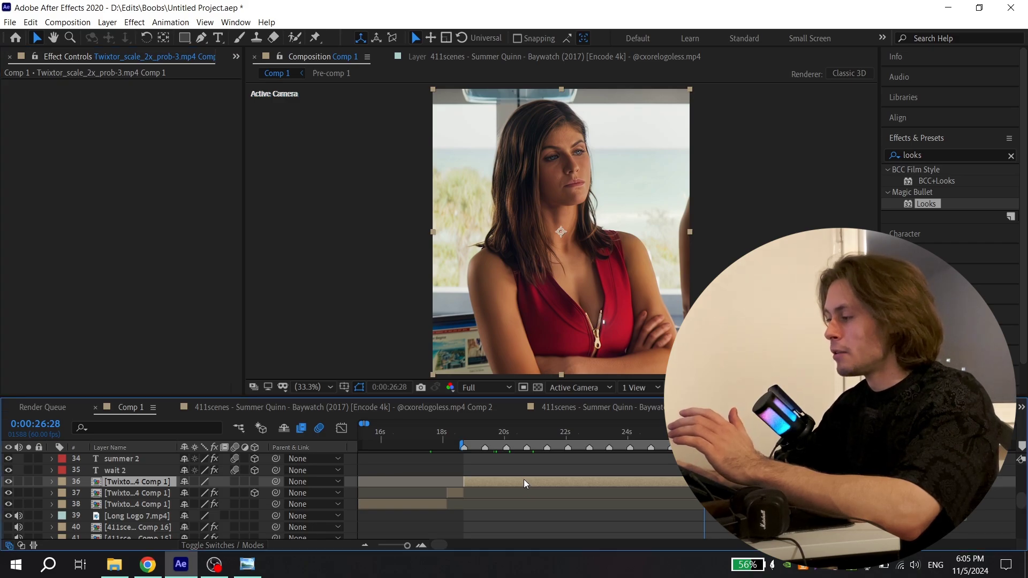
right_click(524, 480)
click(589, 416)
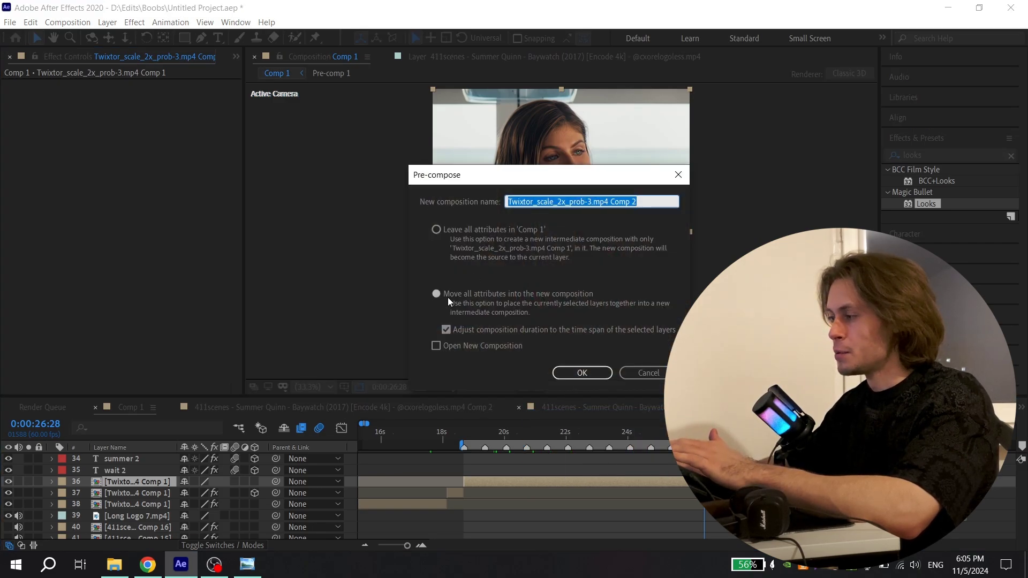
click(686, 178)
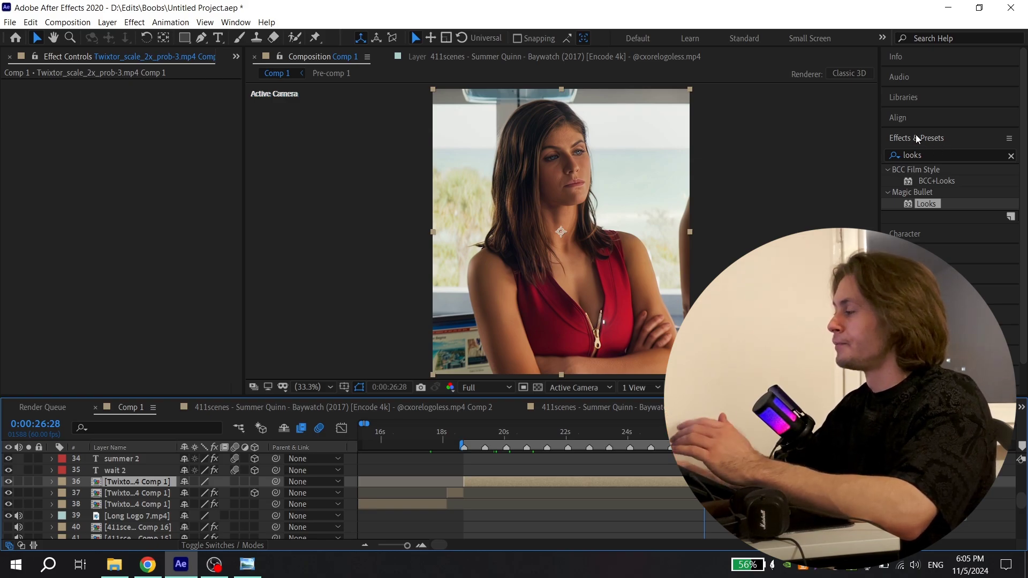
Step: Find the S_Sharpen effect by searching for "s_shar" and apply it to the Twixtor_scale_2x_prob-3.mp4 Comp 1 layer
click(934, 155)
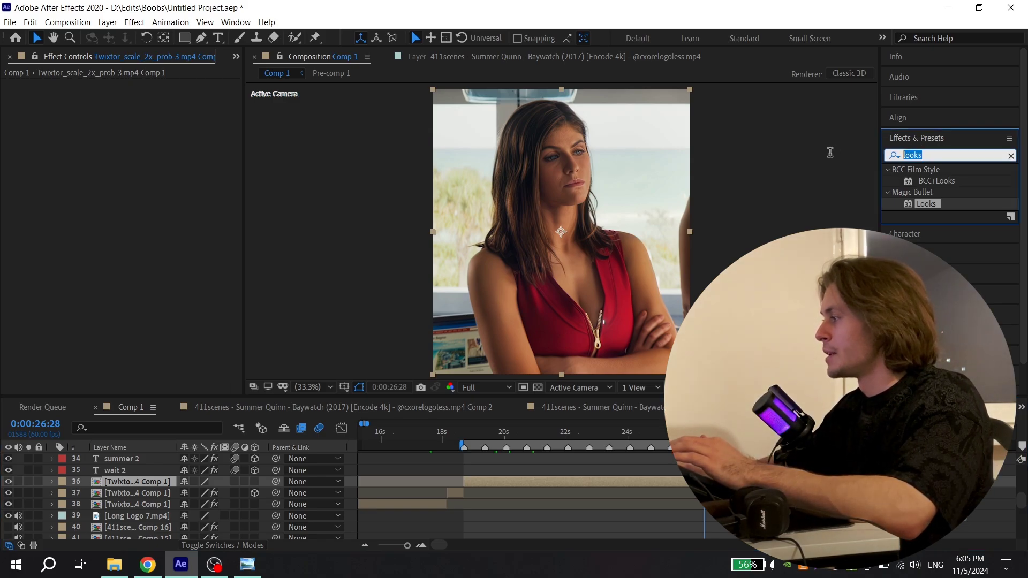
text(s_shar)
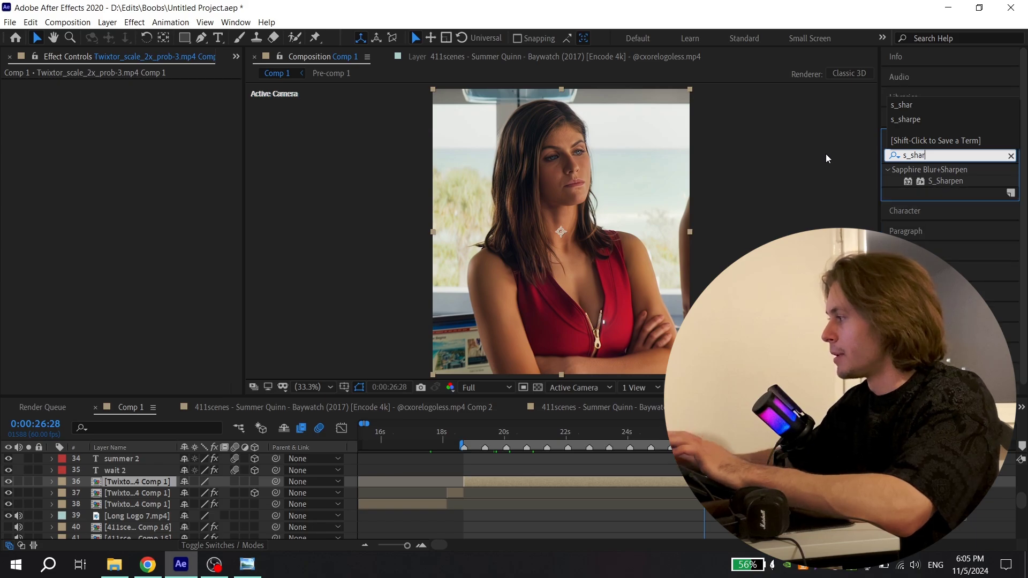
drag(948, 181, 675, 482)
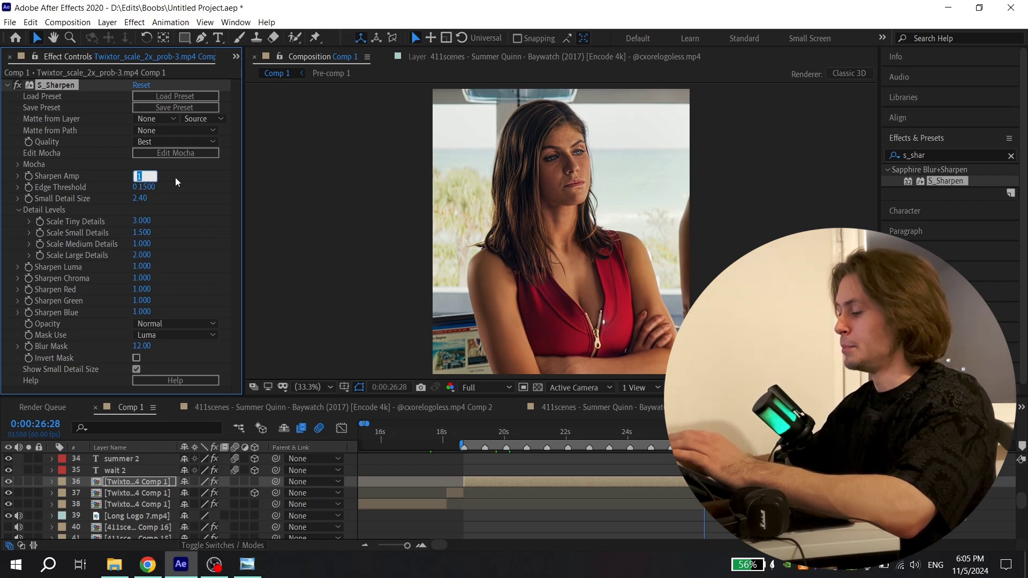
Step: Set S_Sharpen's Sharpen Amp to 0.5, Small Detail Size to 5 and Scale Tiny Details to 2.5
text(0.5)
key(Return)
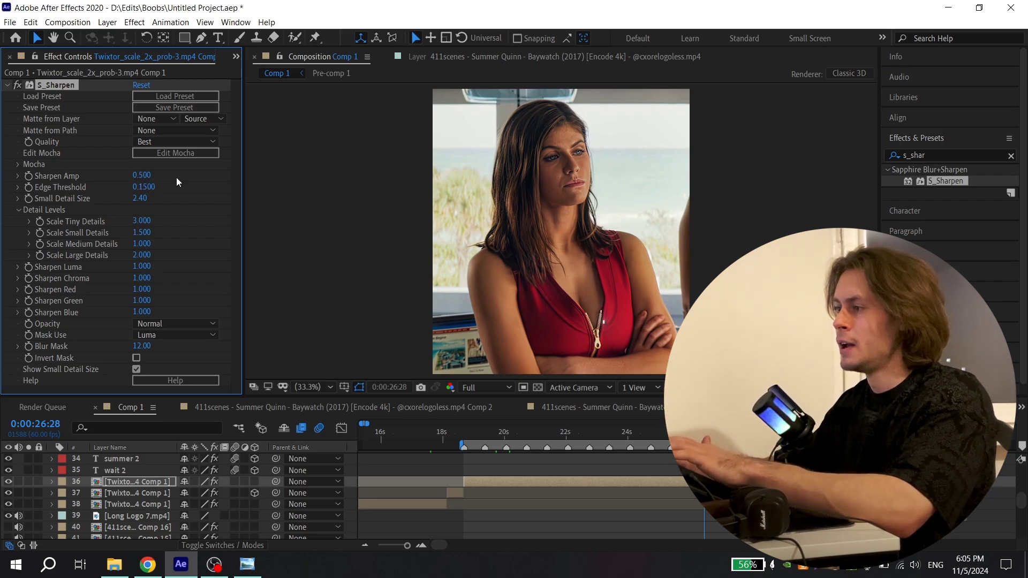
click(139, 198)
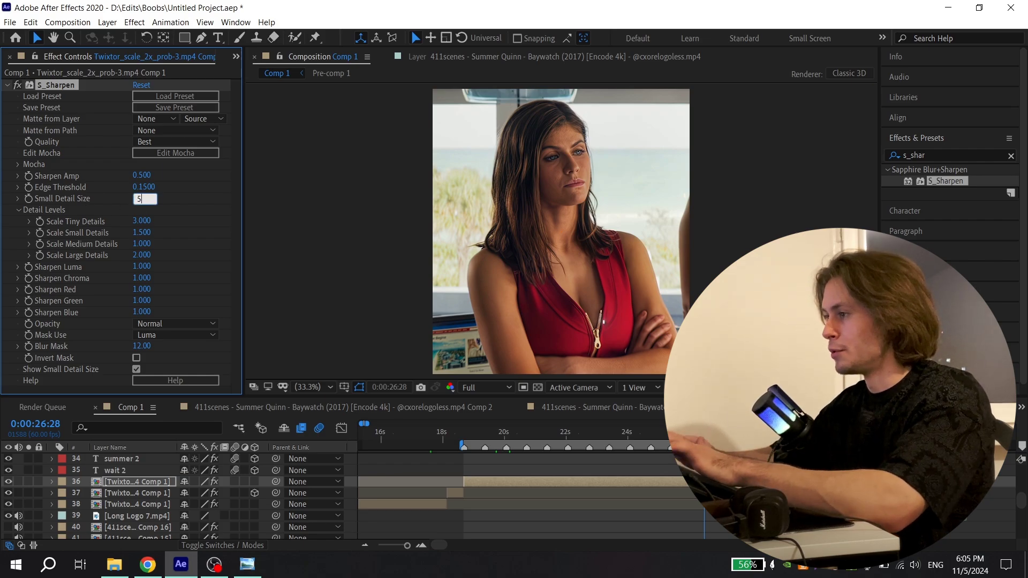
text(5)
key(Return)
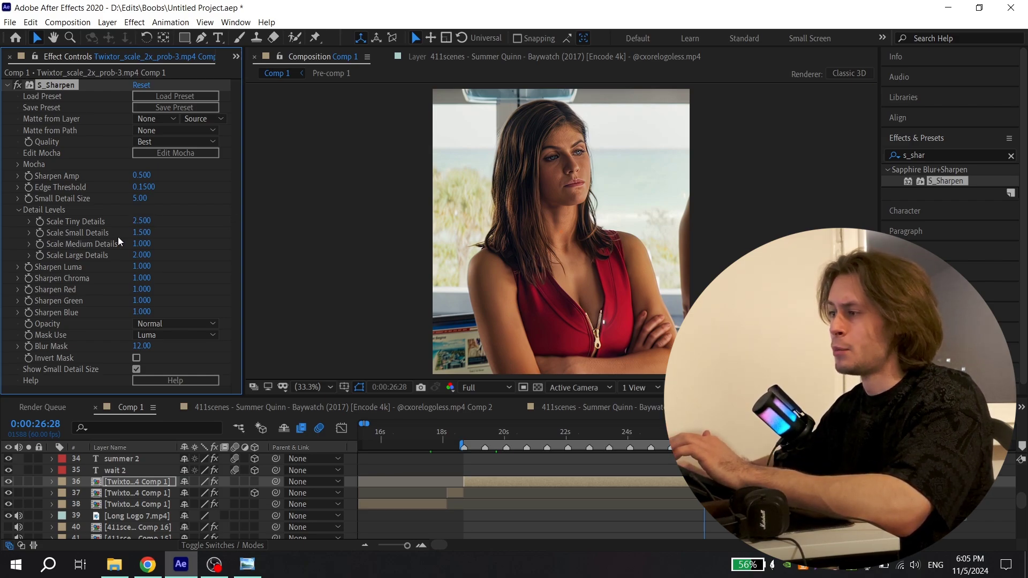
Step: Set S_Sharpen's Scale Small Details to 2 and Scale Medium Details to 1.5, and collapse the effect's settings
click(140, 232)
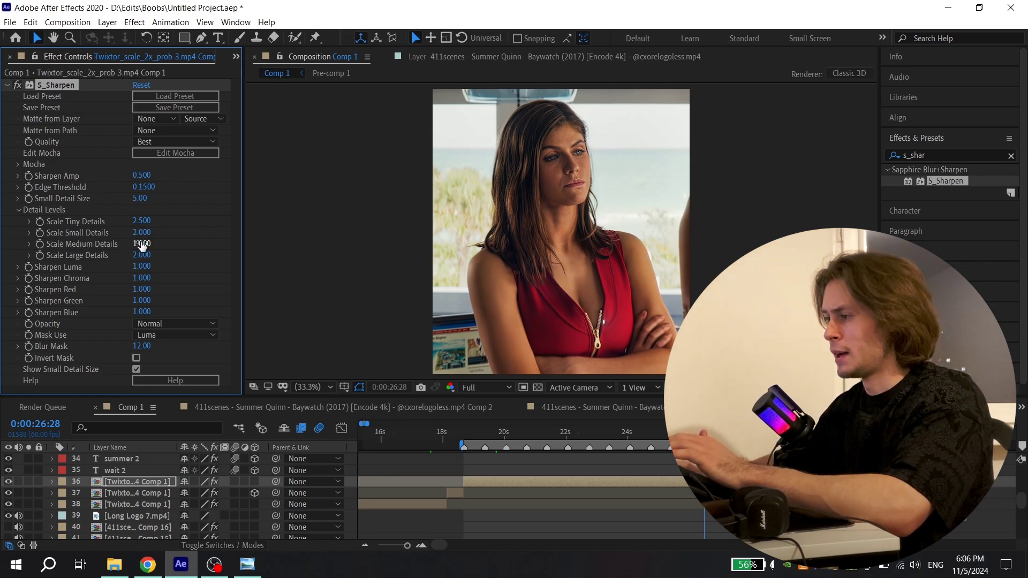
click(139, 244)
text(1.5)
key(Return)
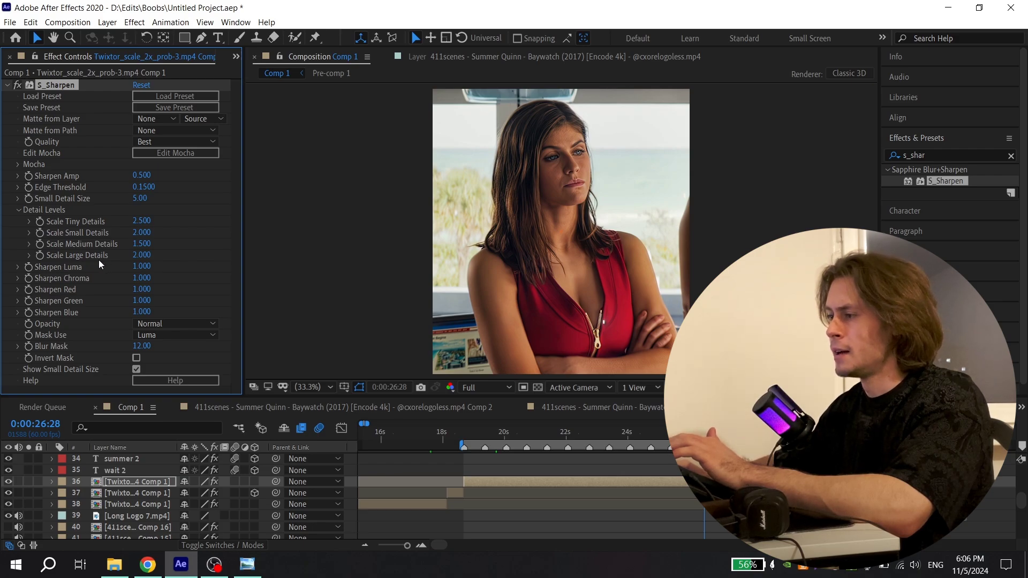
click(138, 255)
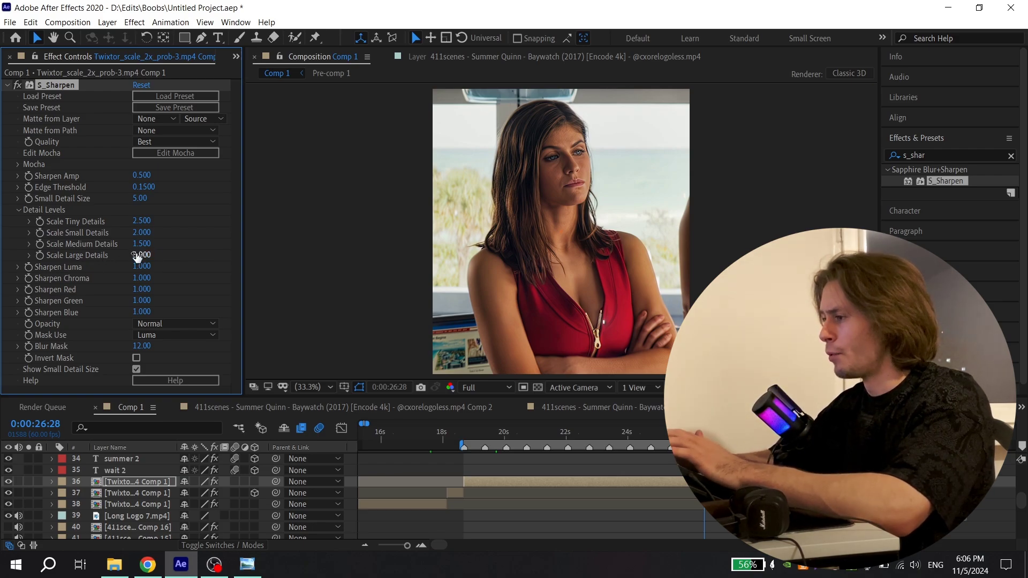
click(7, 85)
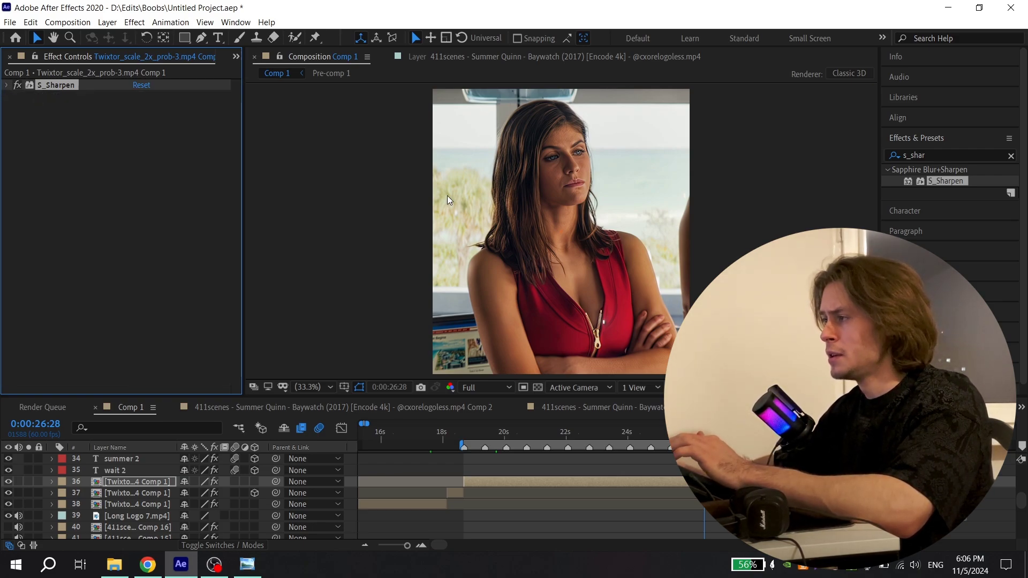
Step: Search the effects for "bcc uns" and apply BCC Unsharp Mask to the same clip layer
click(939, 154)
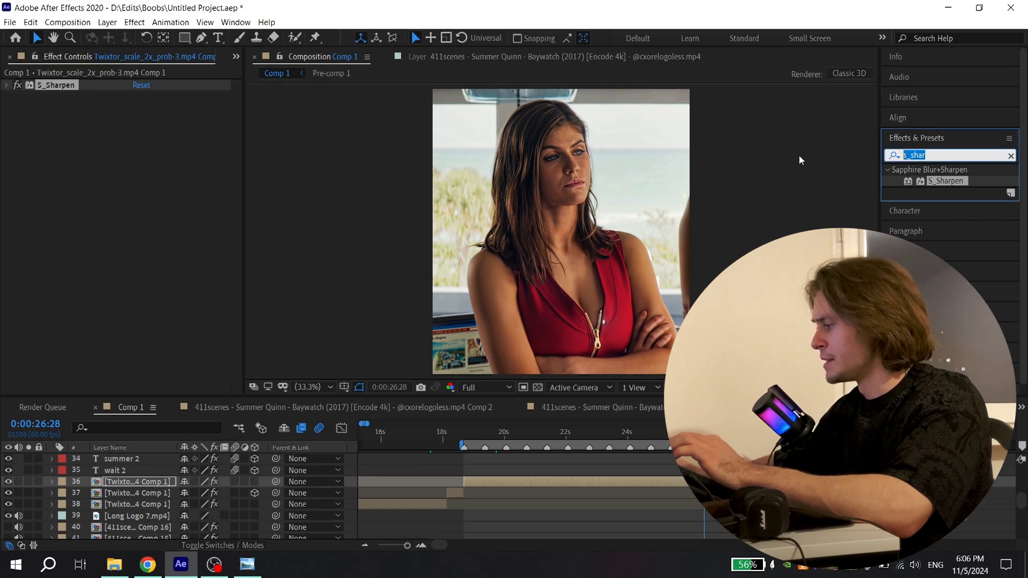
text(bcc uns)
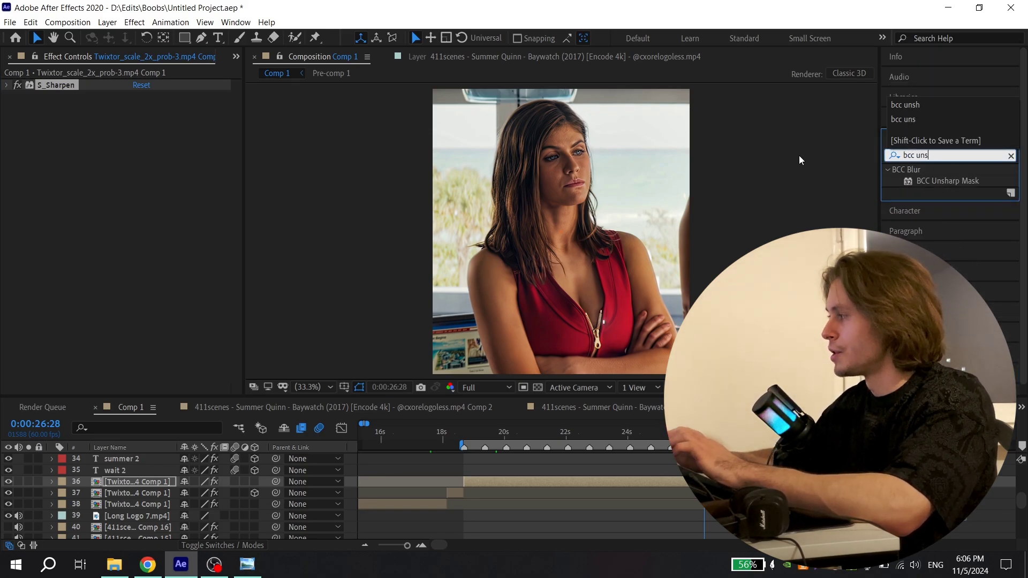
drag(947, 181, 644, 479)
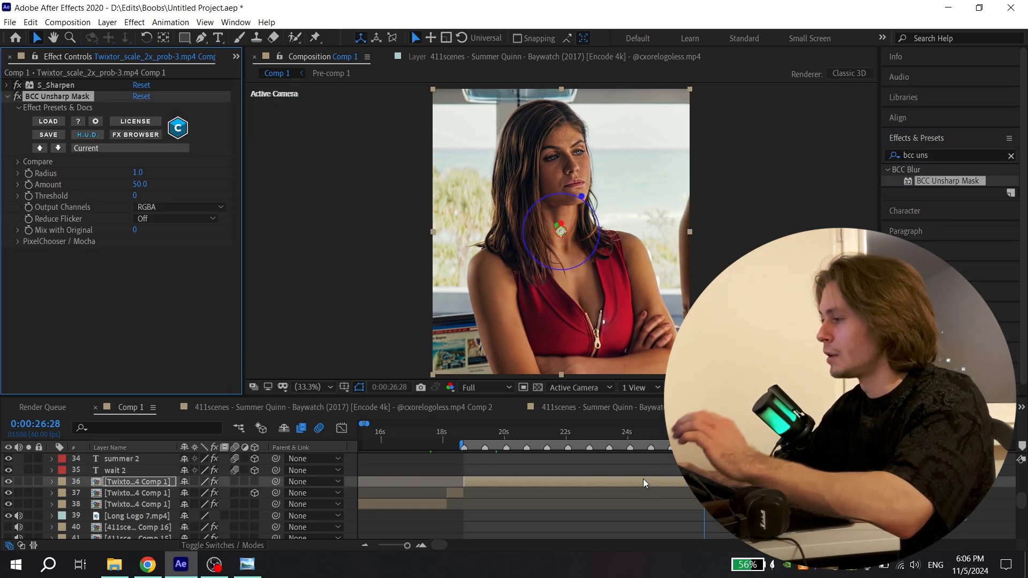
Step: Set the BCC Unsharp Mask radius to 15 and amount to 12, and collapse its settings
click(138, 172)
text(15)
key(Return)
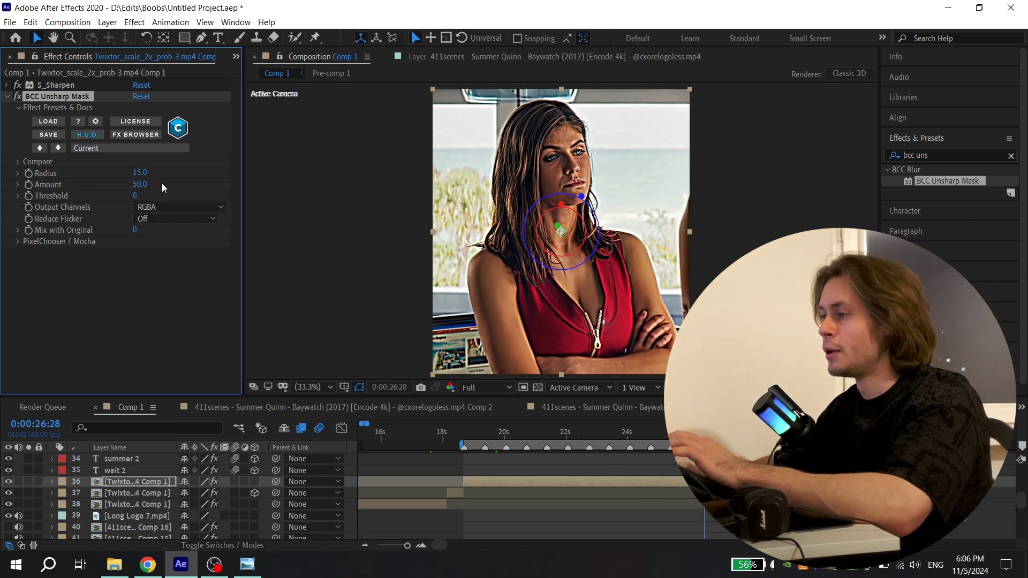
text(120)
key(Return)
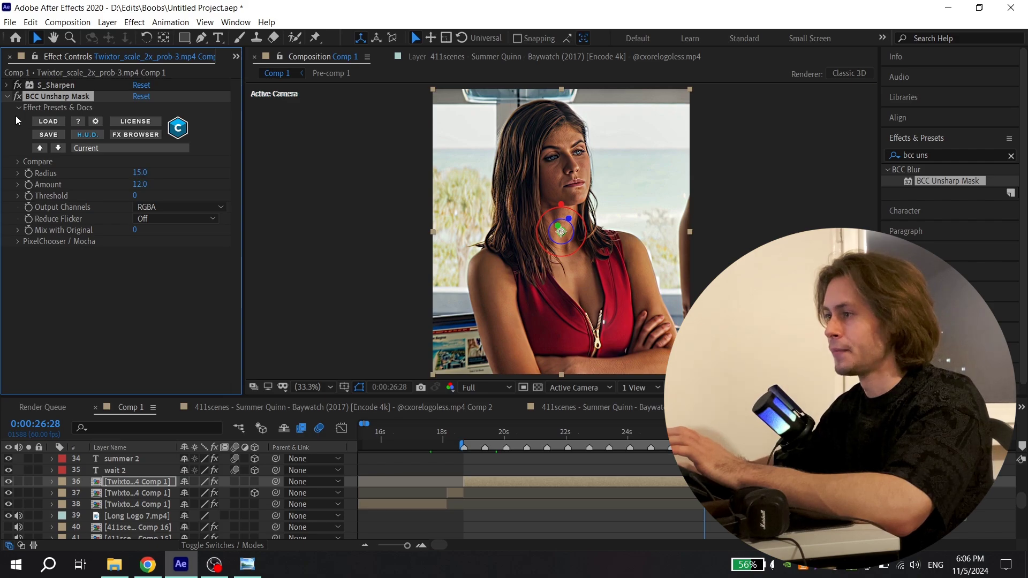
click(7, 97)
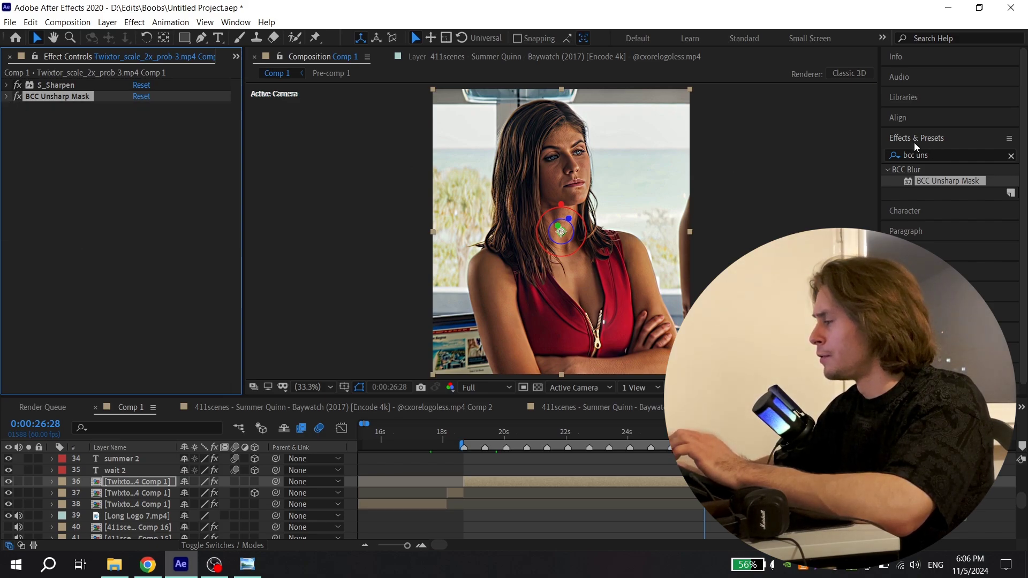
Step: Apply the S_Glow effect to the clip layer, set its Brightness to 0.5 and collapse its settings
click(940, 155)
text(s_glow)
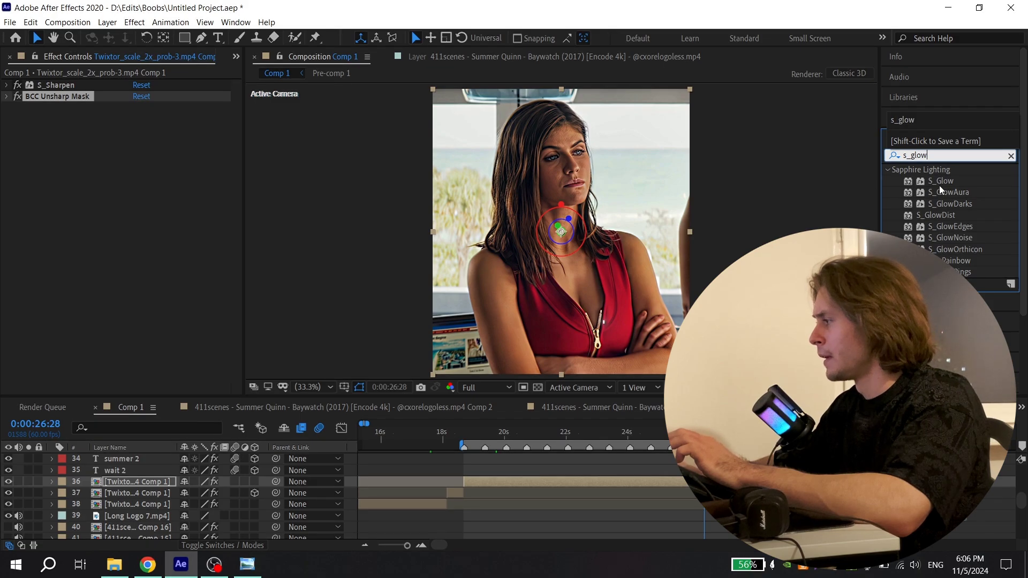
double_click(942, 182)
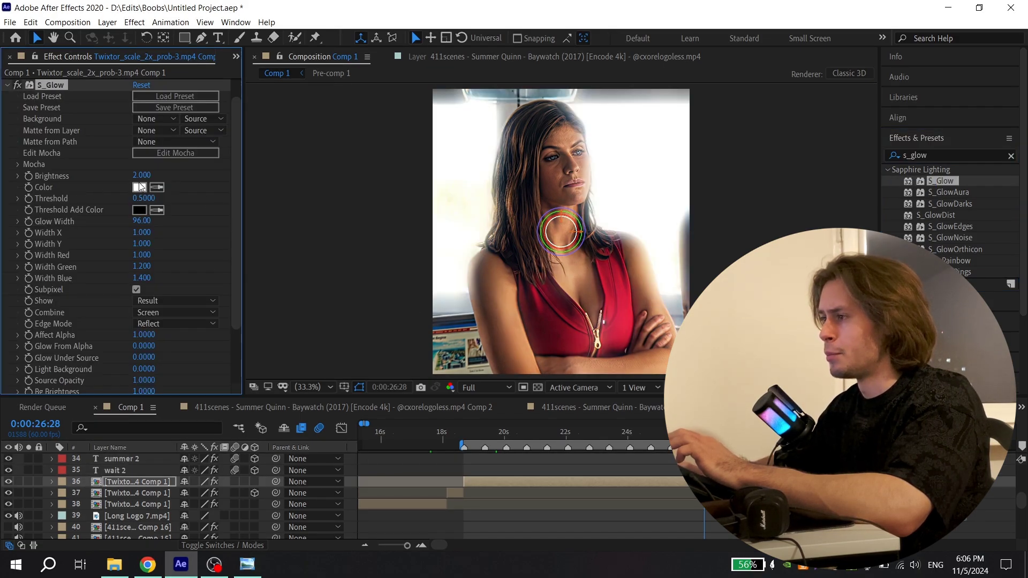
text(0.5)
key(Return)
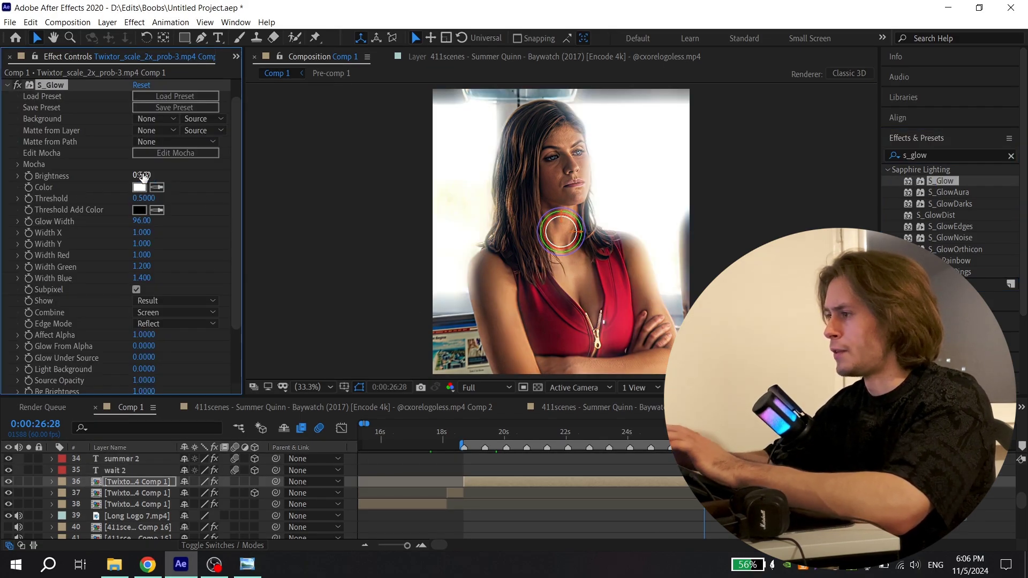
click(8, 86)
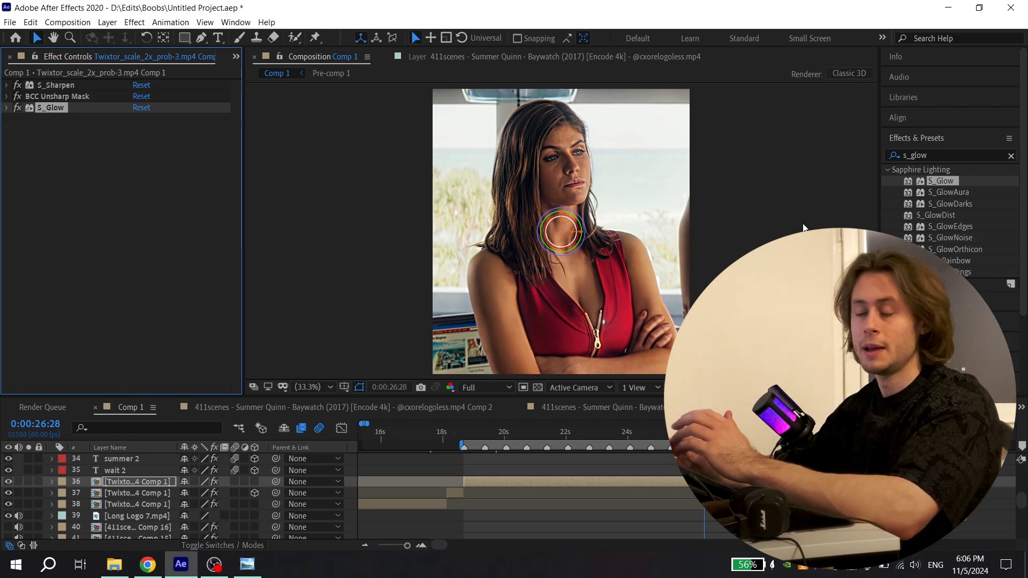
Step: Apply the Magic Bullet Looks effect to the clip layer and open its look editor
click(937, 154)
text(loo)
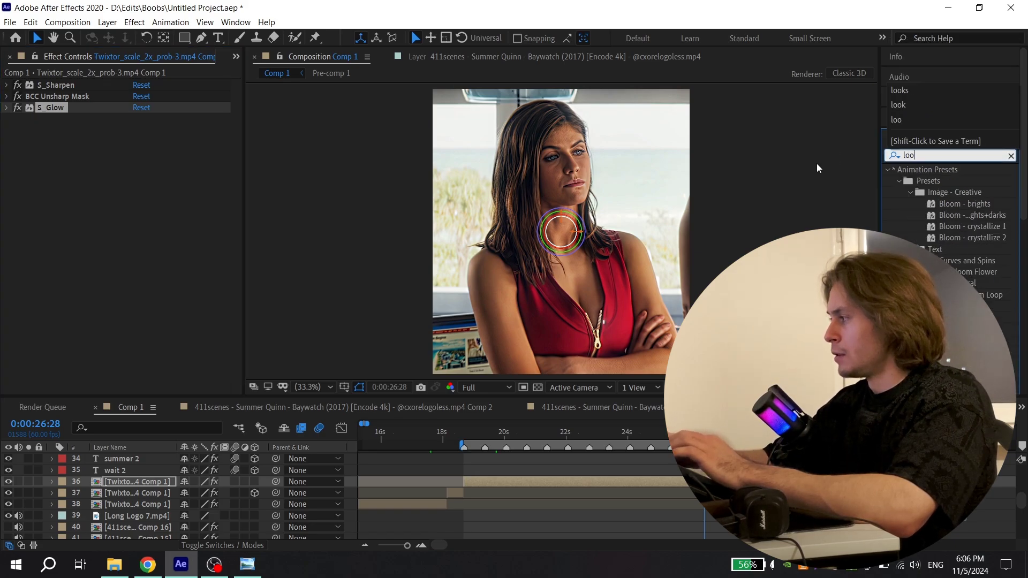
text(ks)
drag(927, 202, 657, 478)
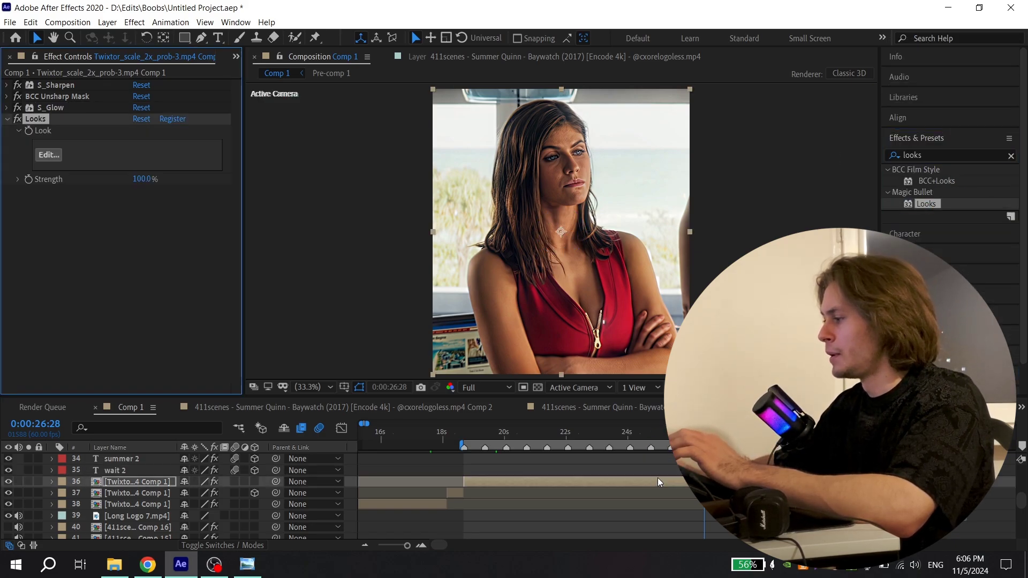
click(48, 155)
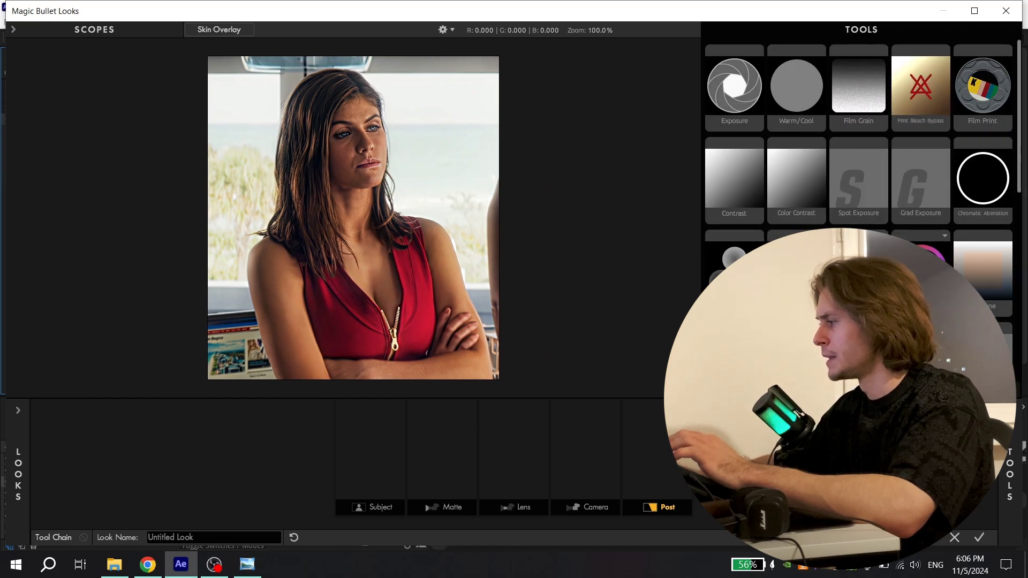
Step: Add a Lens Vignette tool to the Lens stage of the look's tool chain
click(514, 507)
drag(806, 122, 528, 469)
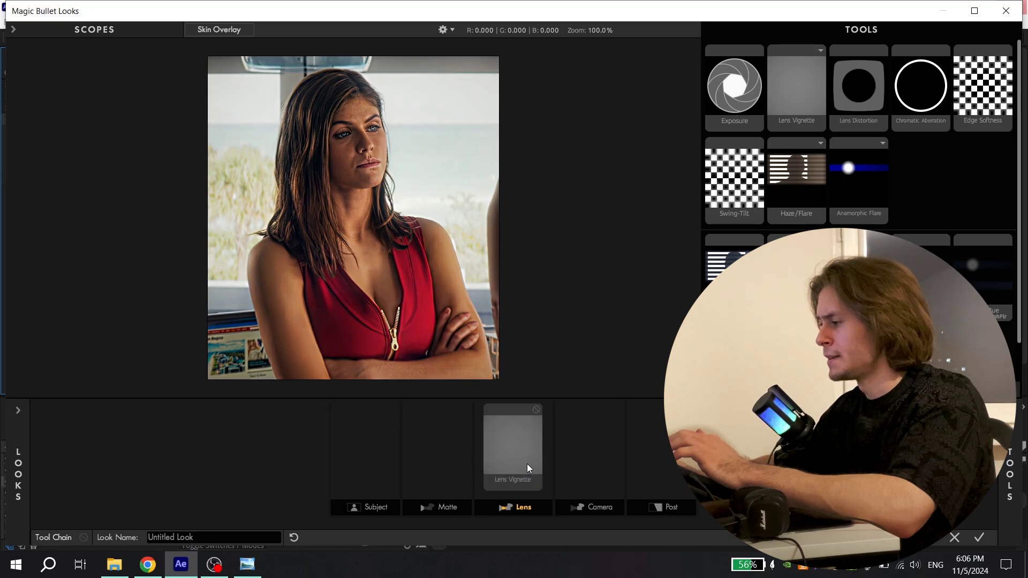
click(596, 507)
click(513, 507)
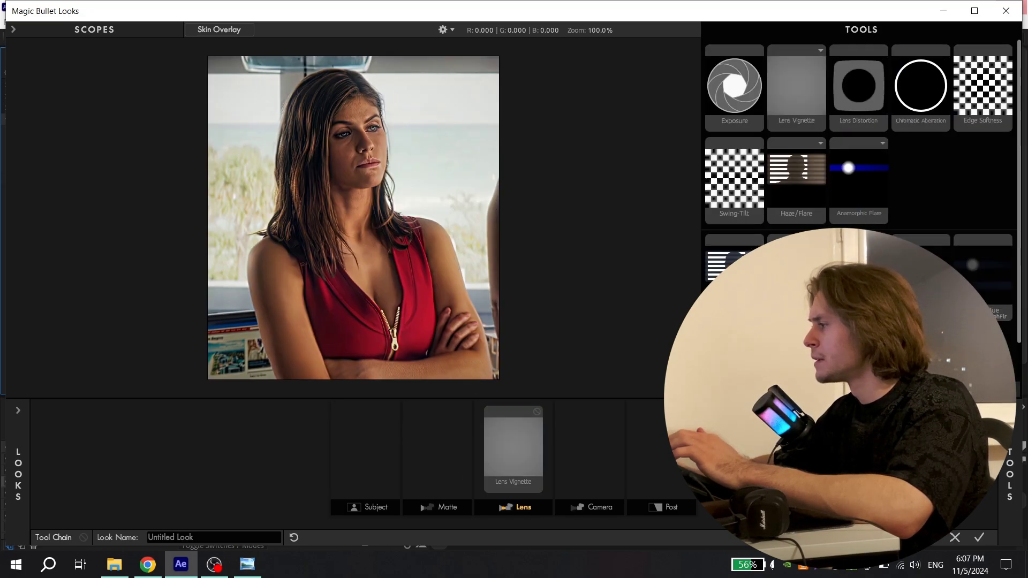
Step: Add the Curves, Colorista and Telecine Net tools to the Post stage of the tool chain
click(437, 507)
click(365, 507)
drag(982, 180, 659, 455)
click(1012, 427)
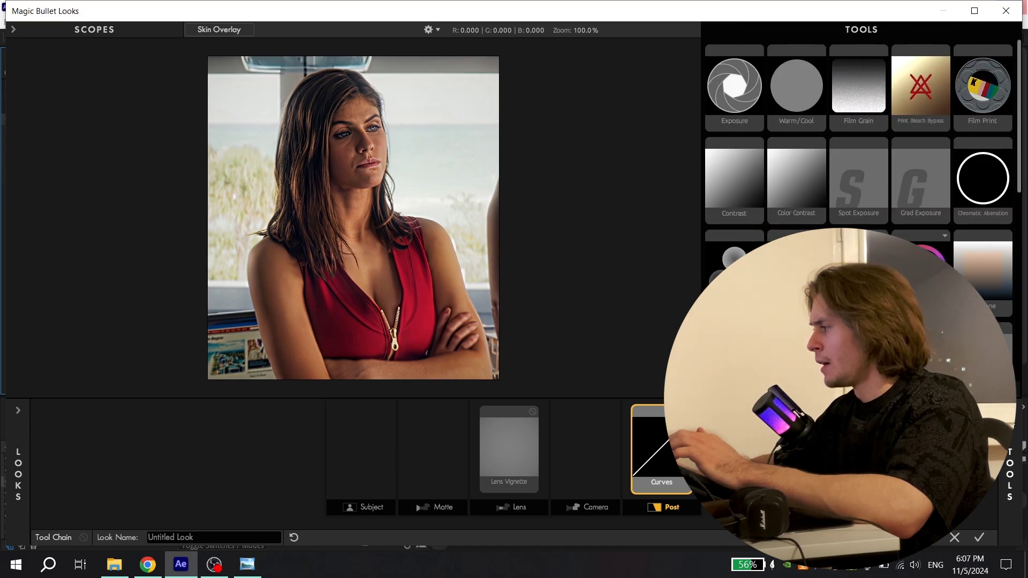
drag(920, 268, 676, 435)
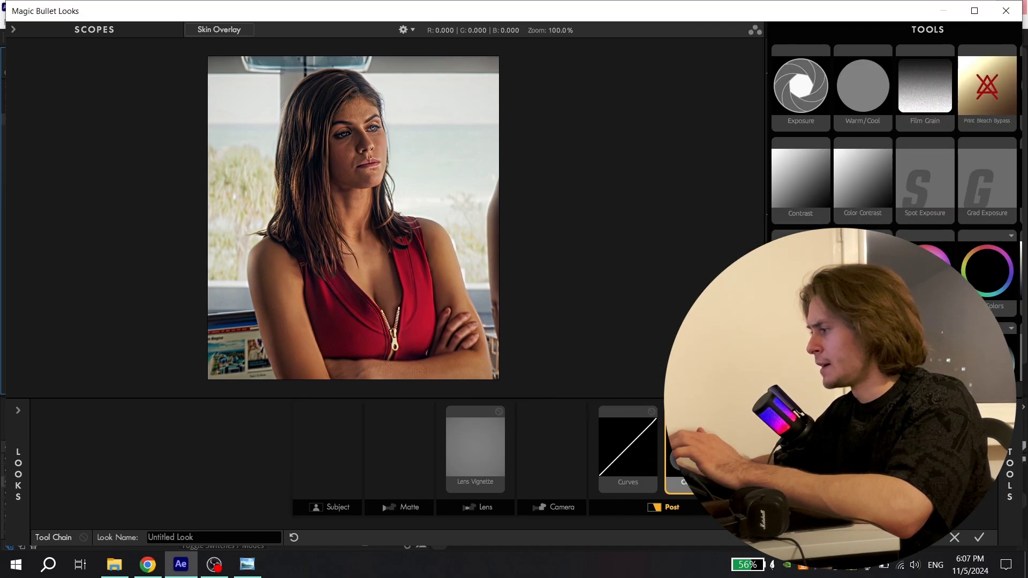
click(1009, 476)
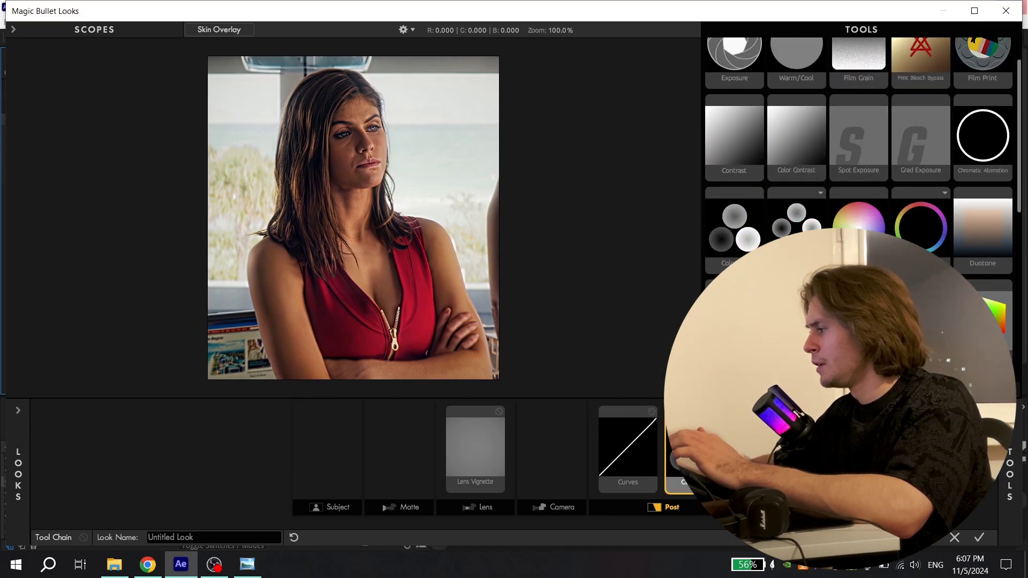
drag(859, 321, 737, 434)
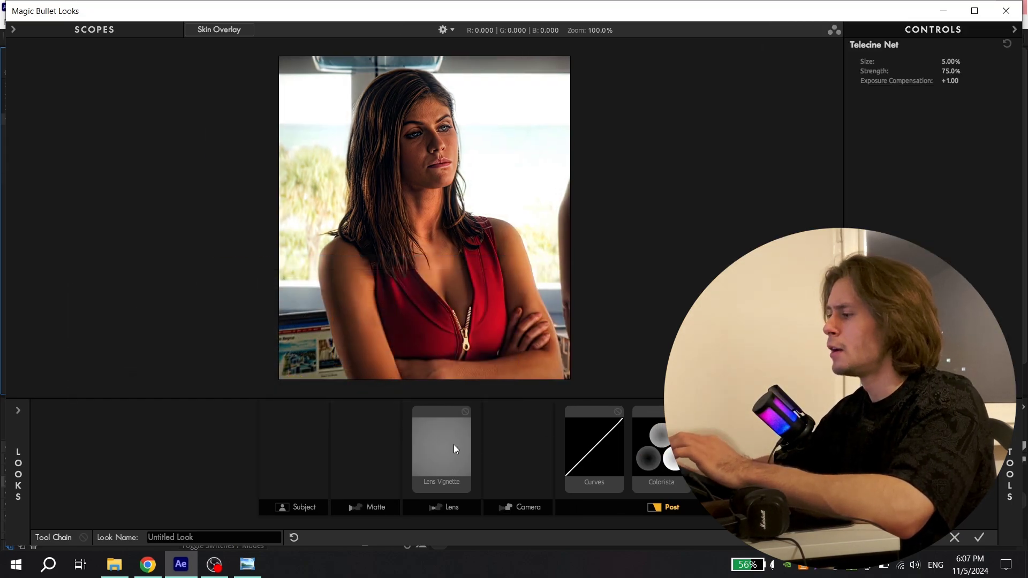
Step: Set the Lens Vignette tool's Vignette value to 18%
click(448, 448)
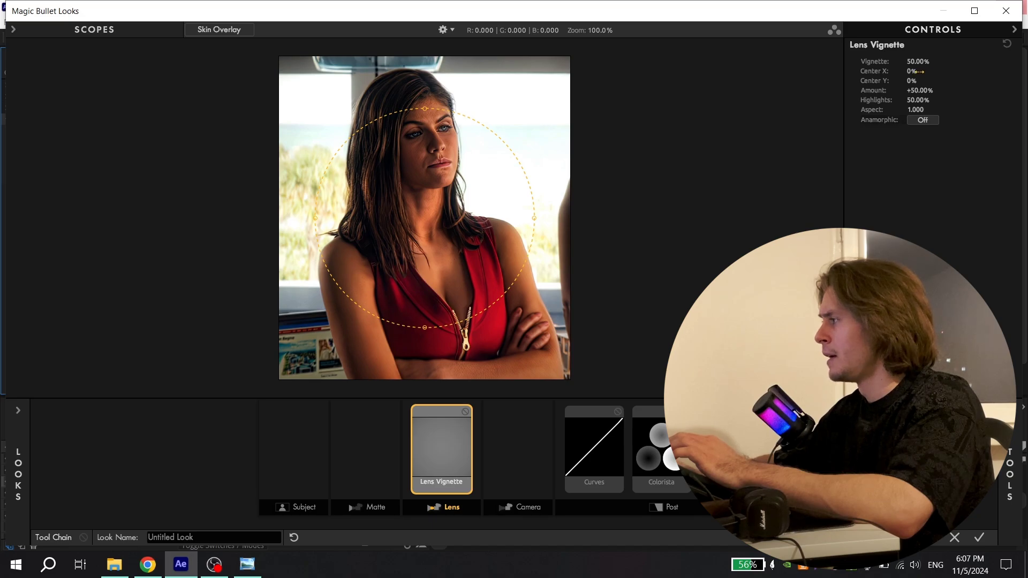
text(18)
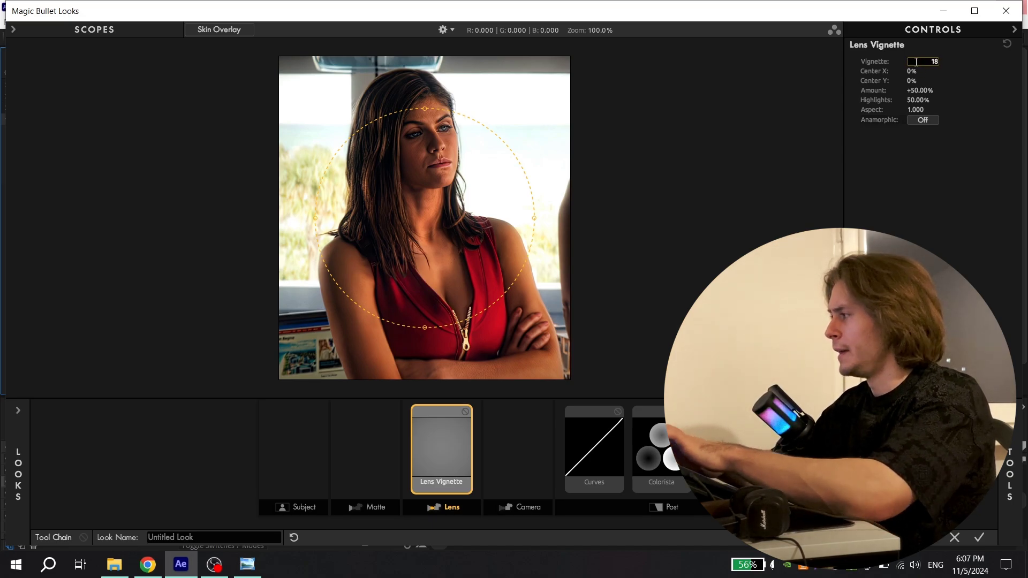
key(Return)
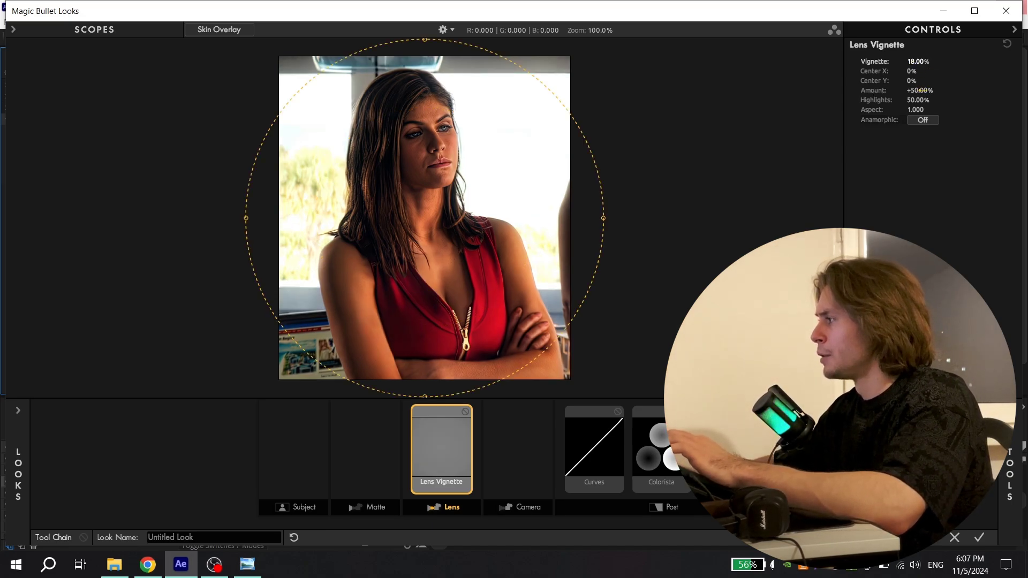
Step: Set the Lens Vignette tool's Amount to +100%, Highlights to 100% and Aspect to 1.05
text(100)
key(Return)
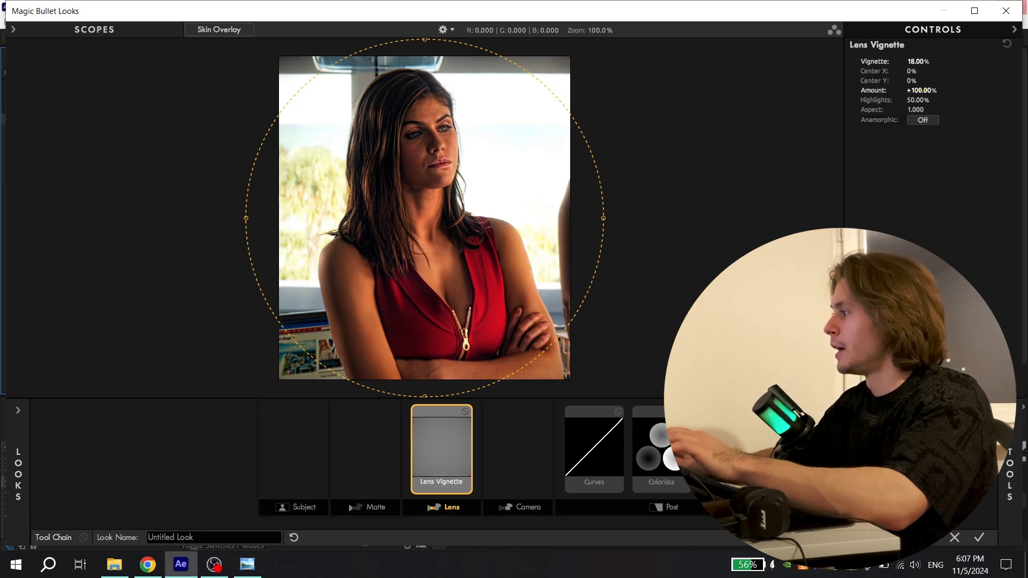
click(911, 99)
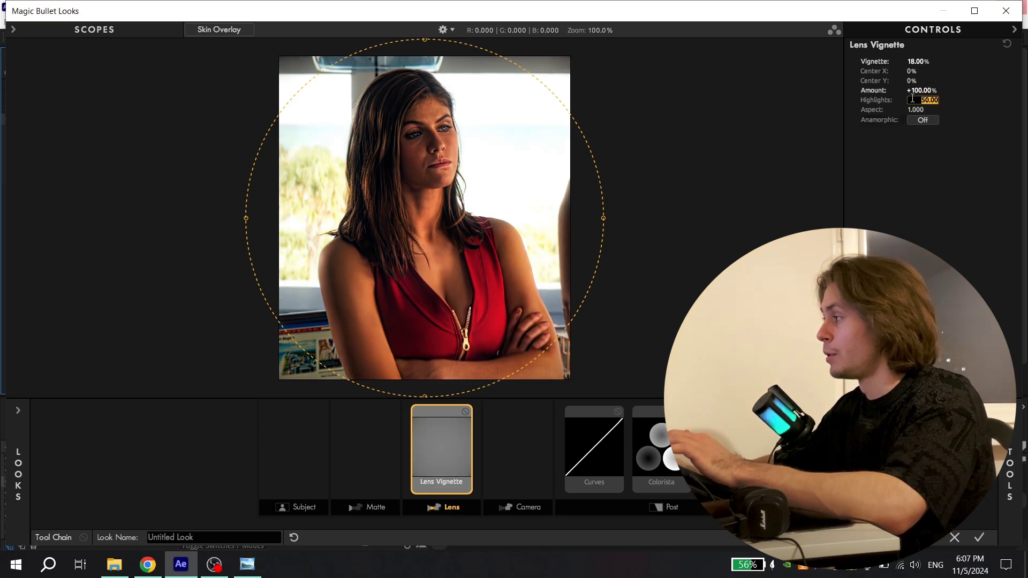
text(100)
key(Return)
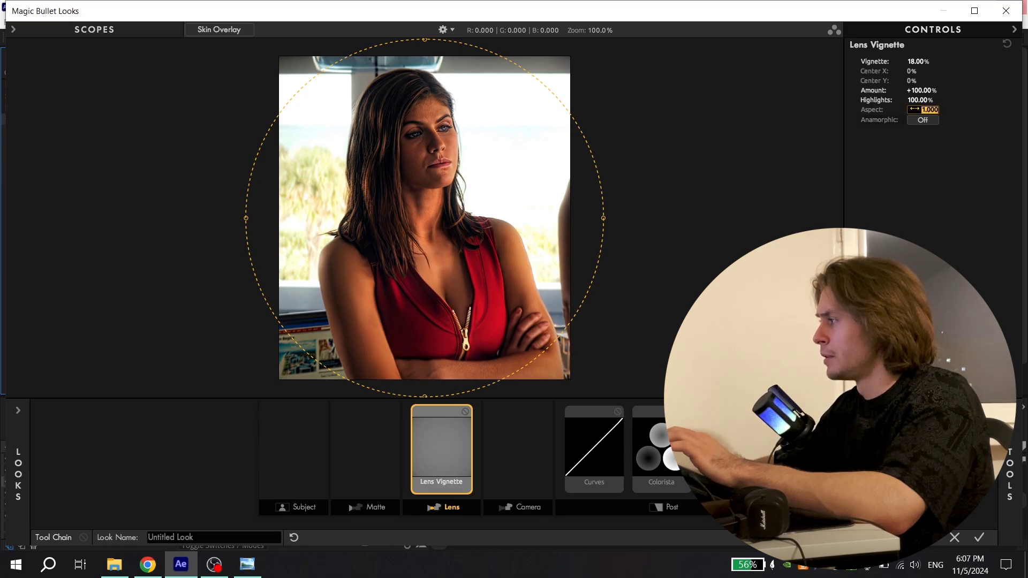
click(914, 109)
text(.05)
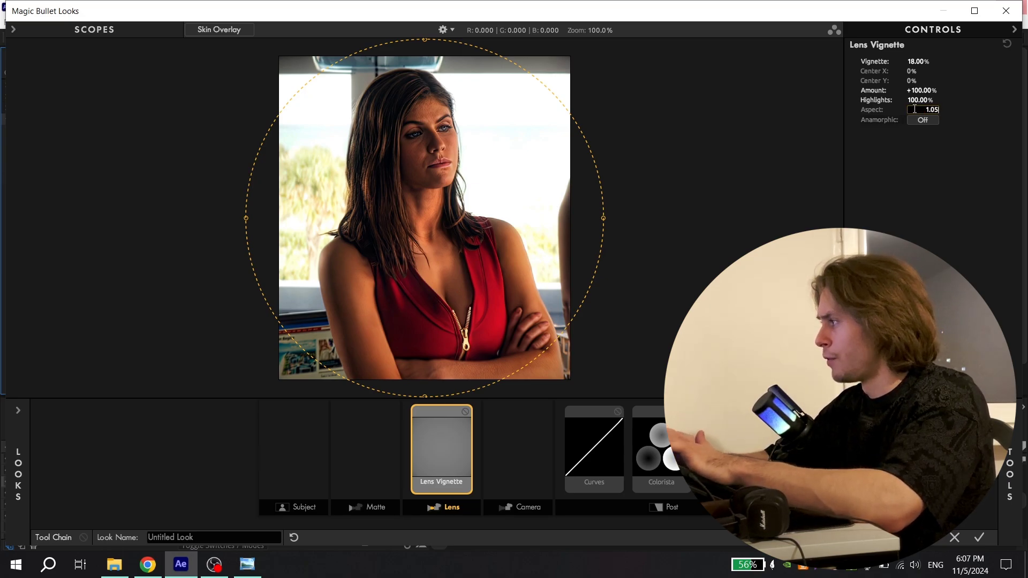
key(Return)
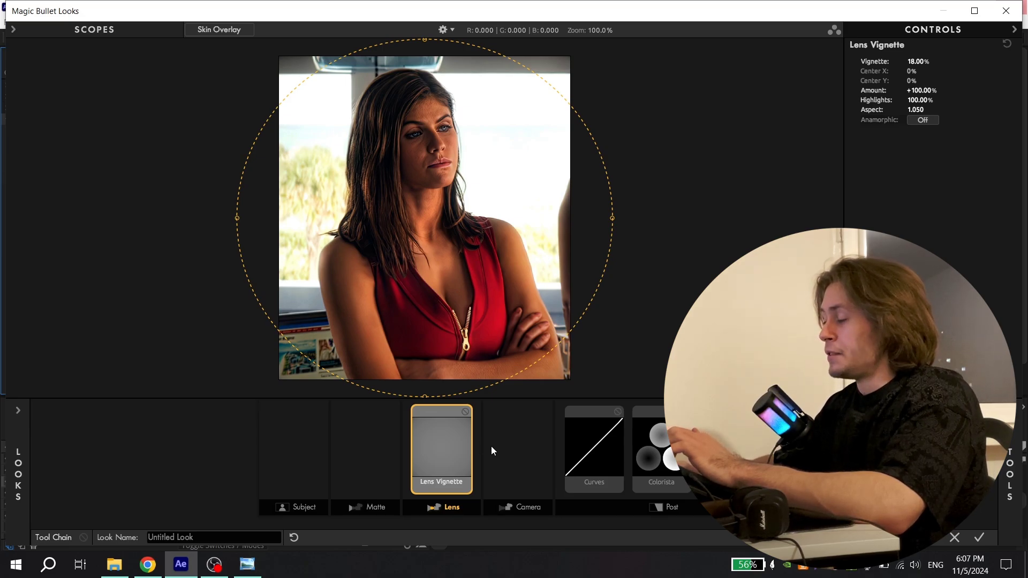
Step: Shape the Curves tool's RGB curve into an S, lowering the shadow points and raising the midpoint
click(590, 447)
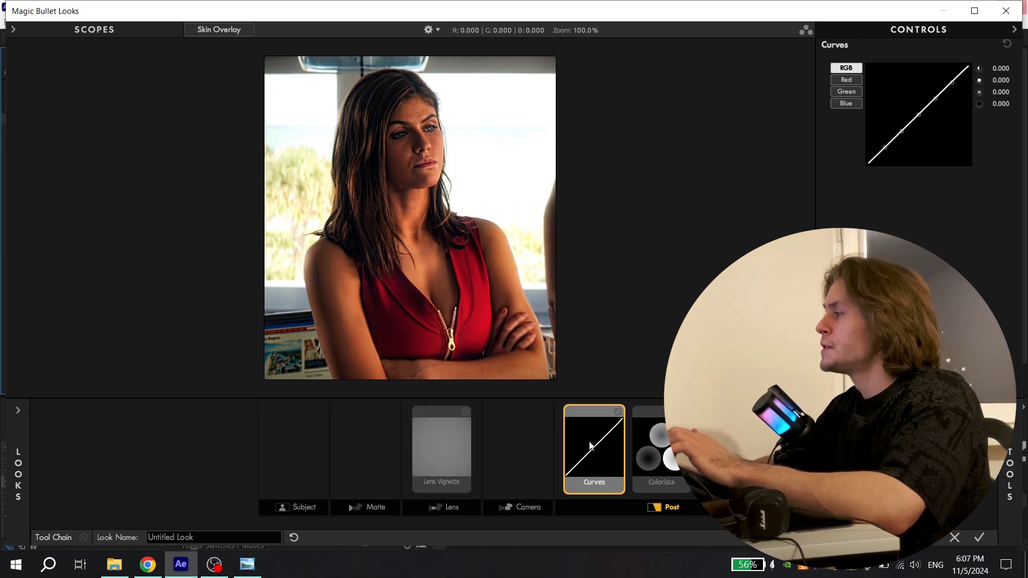
drag(885, 147, 953, 79)
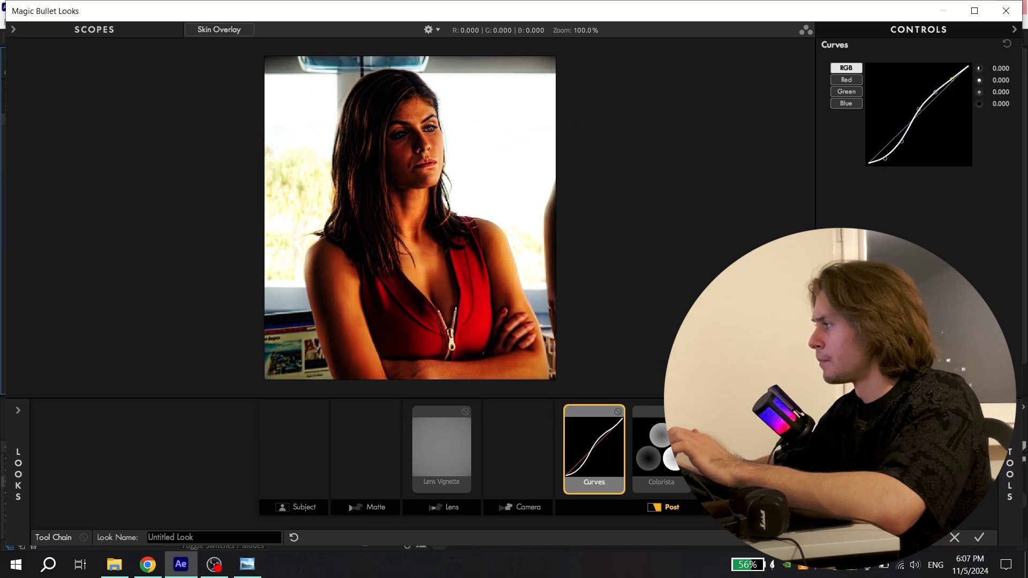
drag(920, 109, 919, 106)
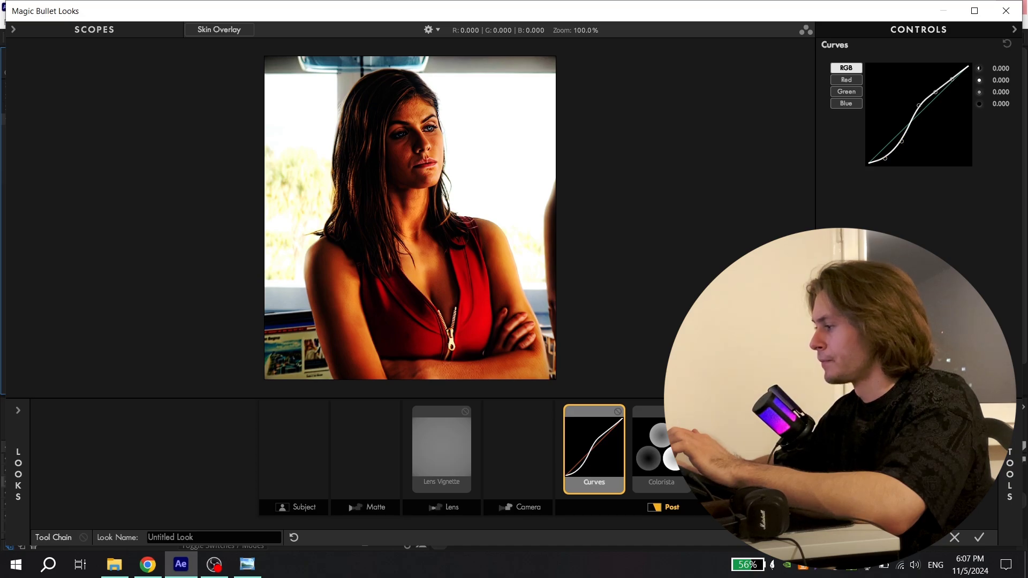
Step: In Colorista, tint the highlights blue and the shadows yellow, lift the shadow brightness and slightly lower the highlight brightness
click(664, 431)
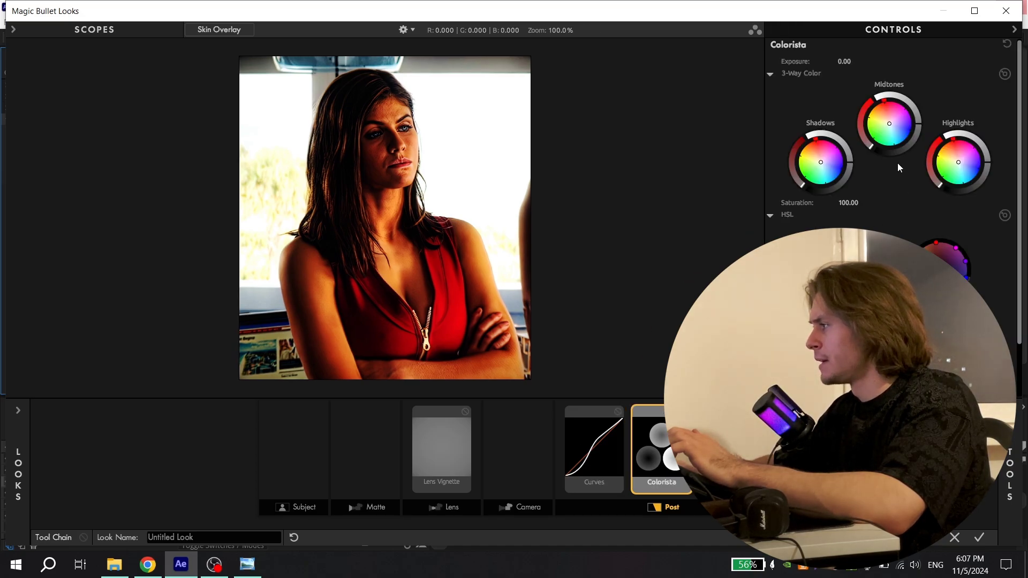
click(964, 166)
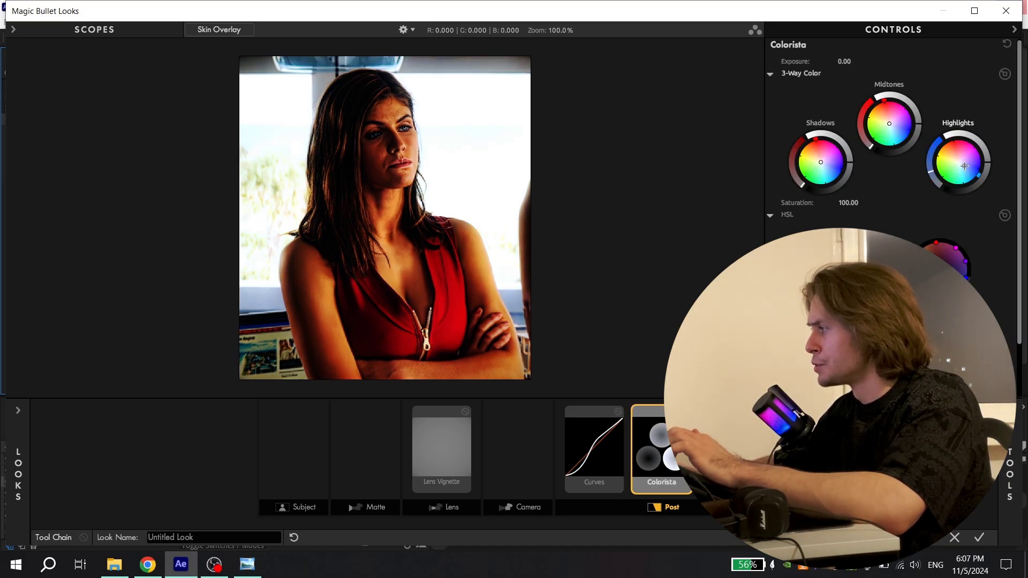
click(815, 160)
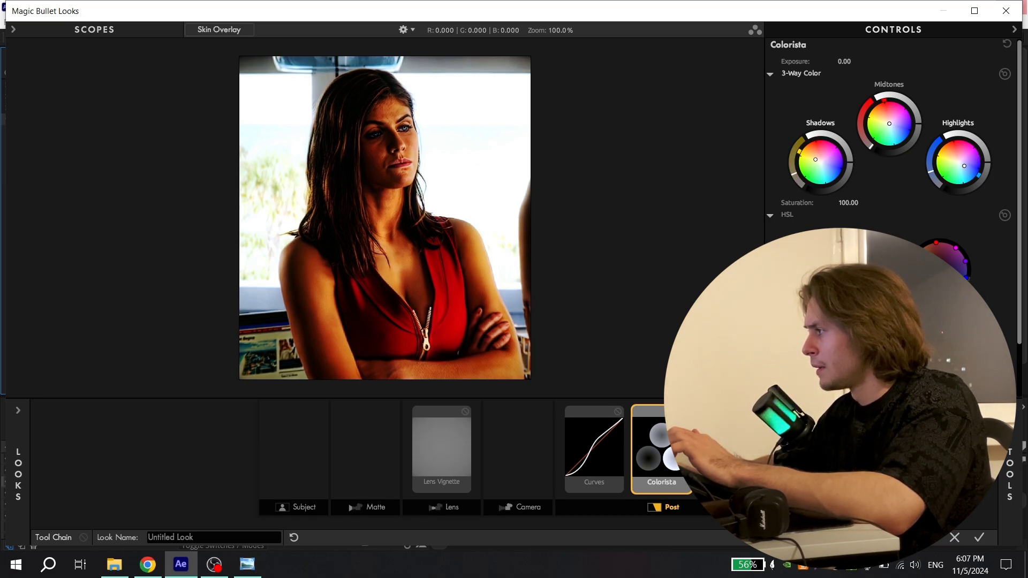
drag(850, 162, 848, 153)
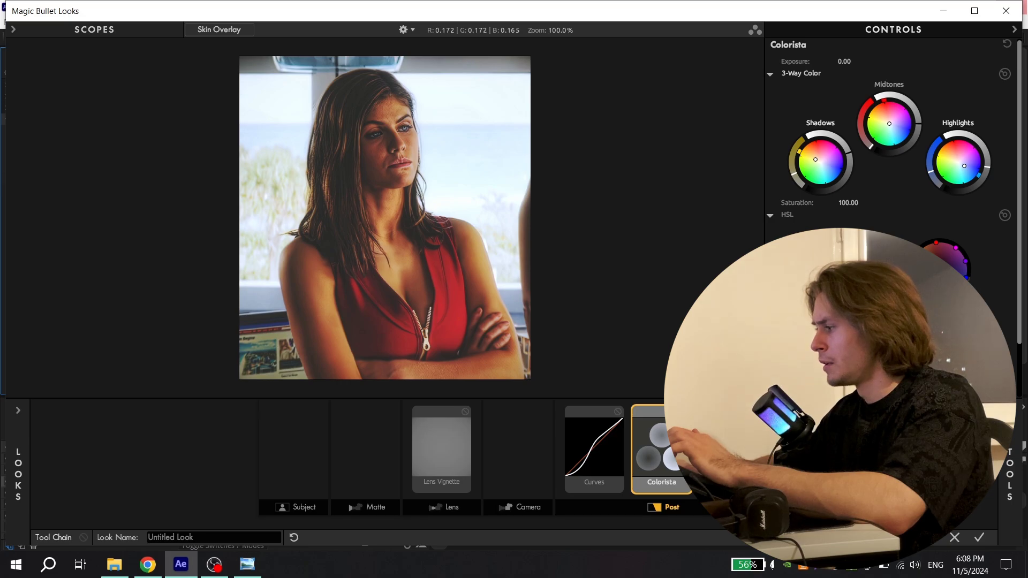
Step: Check the Telecine Net settings, apply the look to the clip and collapse the Looks effect
click(730, 449)
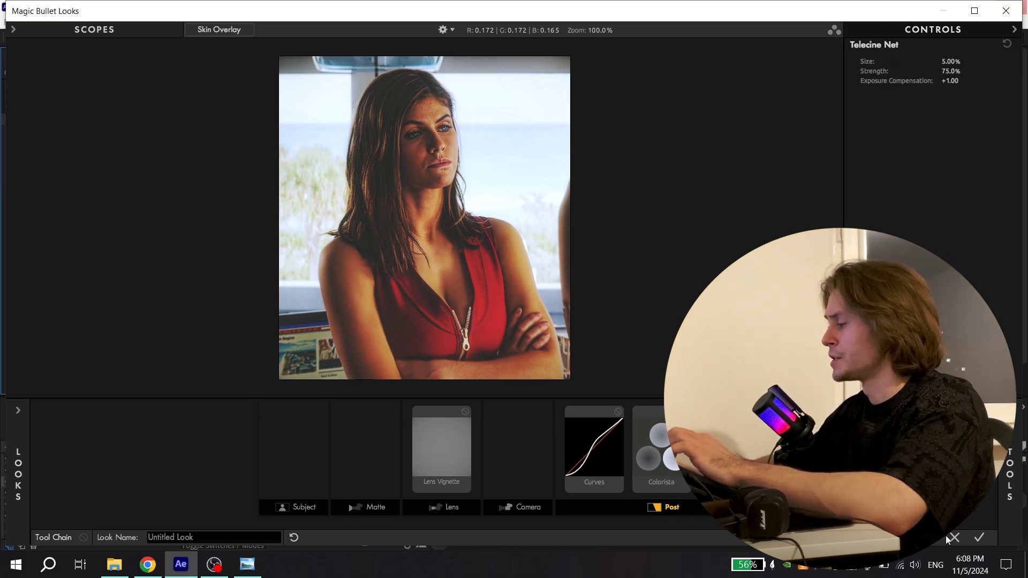
click(980, 538)
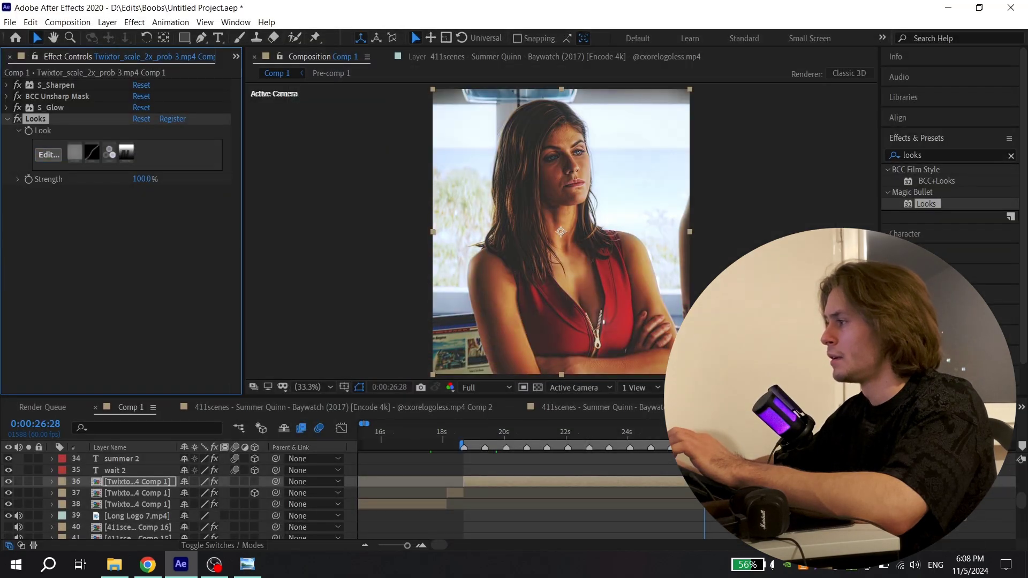
click(7, 120)
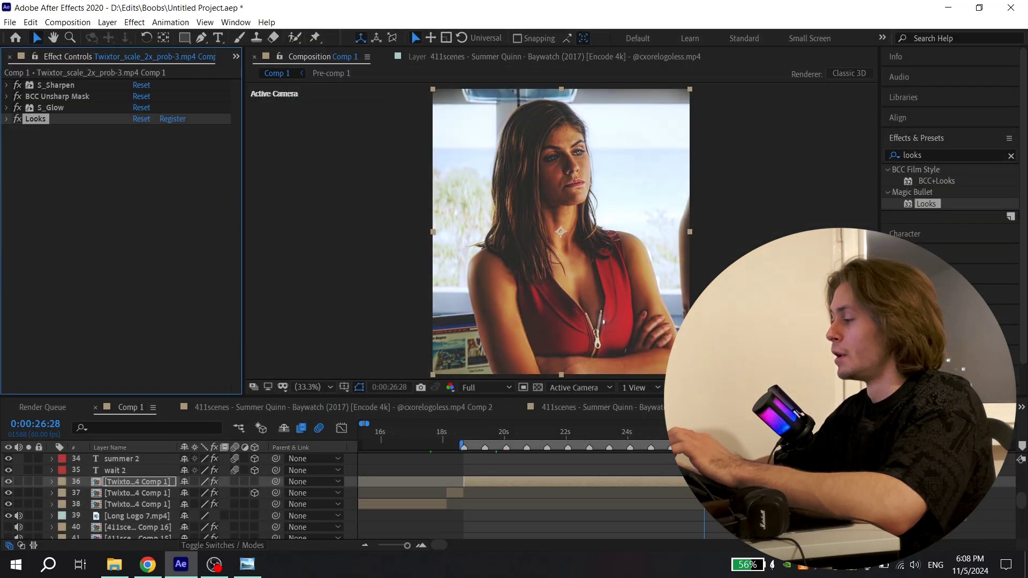
Step: Preview the graded clip at several points along the timeline, ending at 0:00:22:59
click(726, 432)
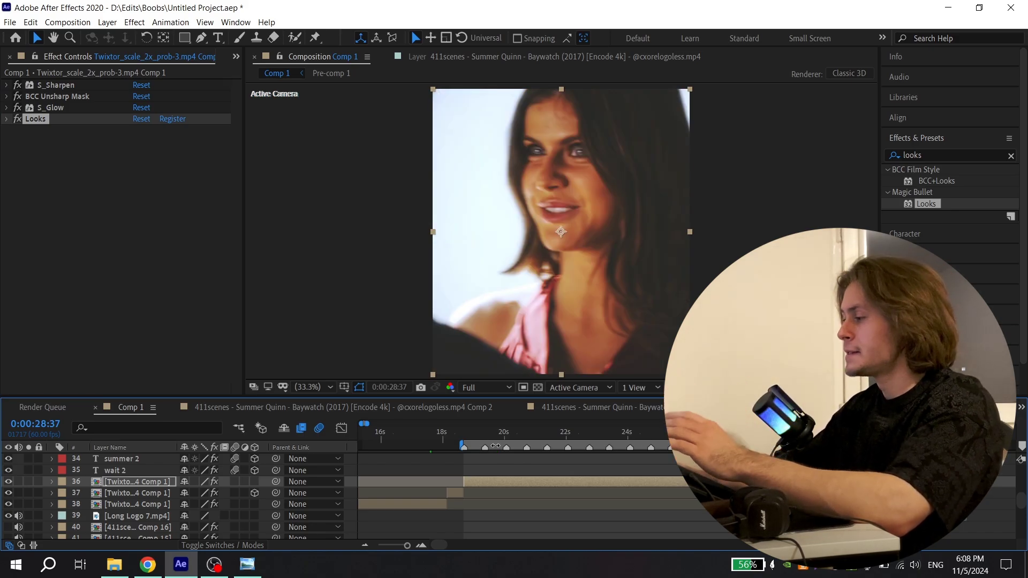
click(501, 437)
drag(501, 436, 515, 435)
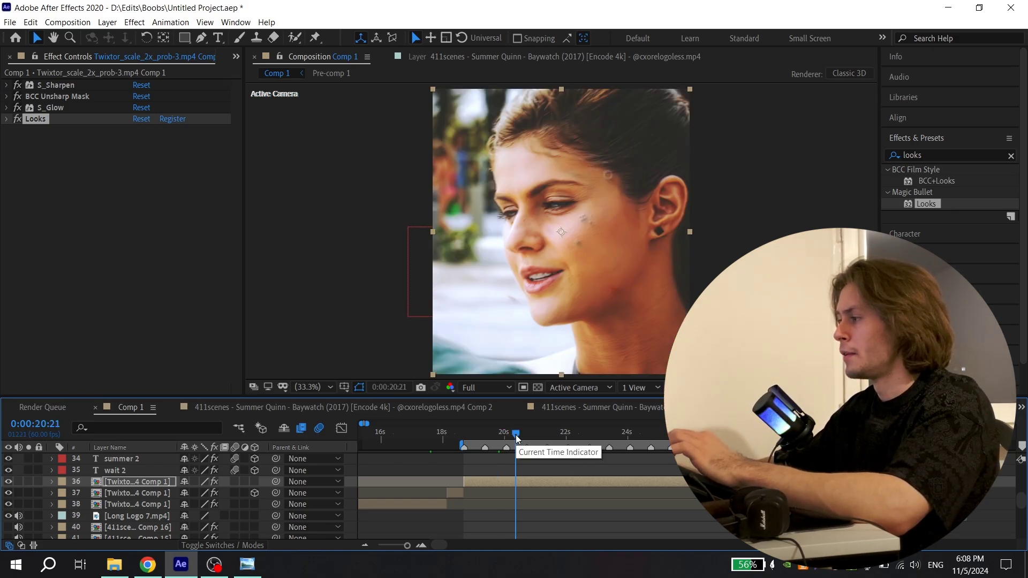
click(567, 435)
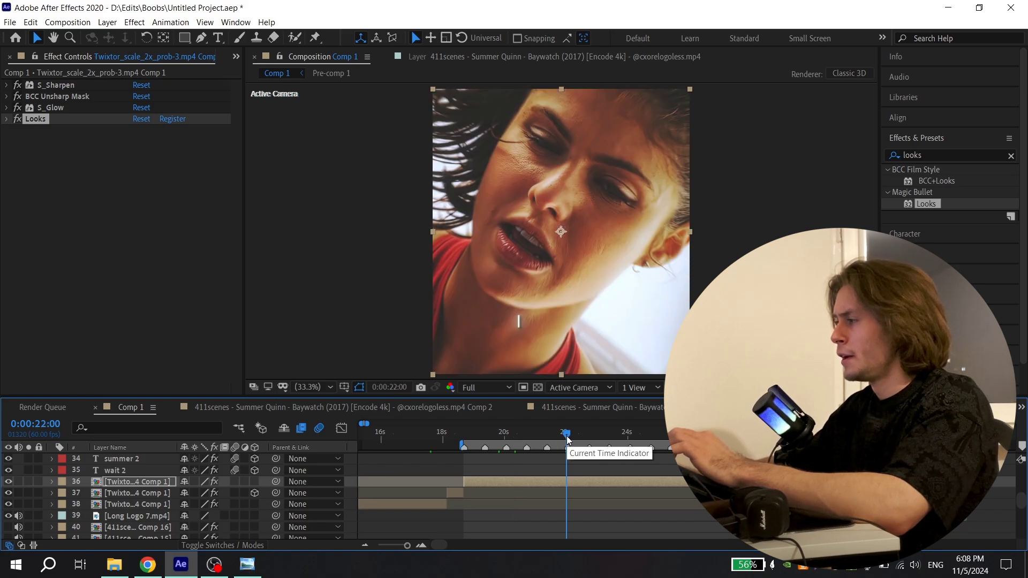
click(597, 434)
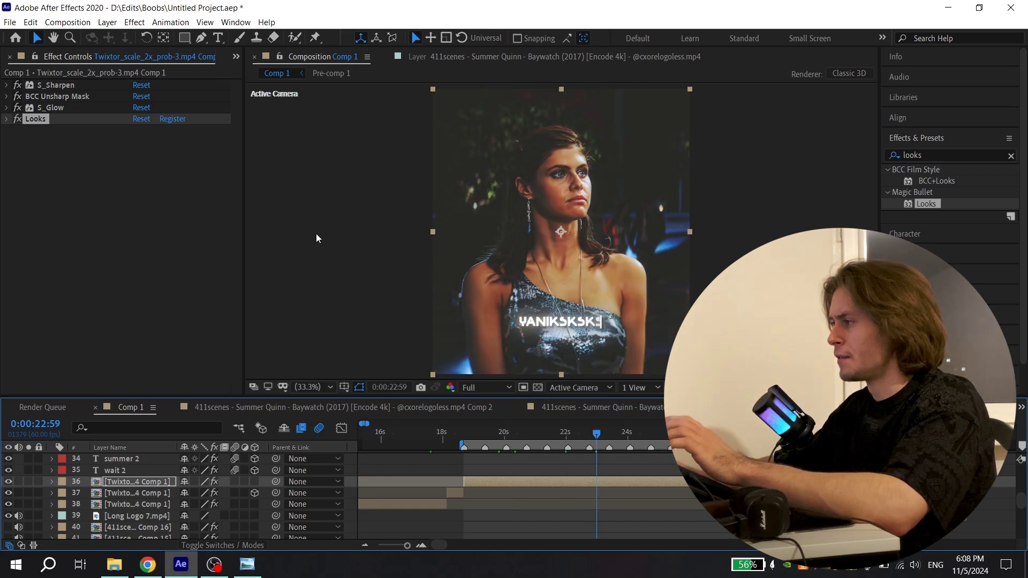
Step: Reopen the look, slightly lower the Curves midpoint and Colorista's shadow brightness, apply the changes and check a further frame
click(7, 120)
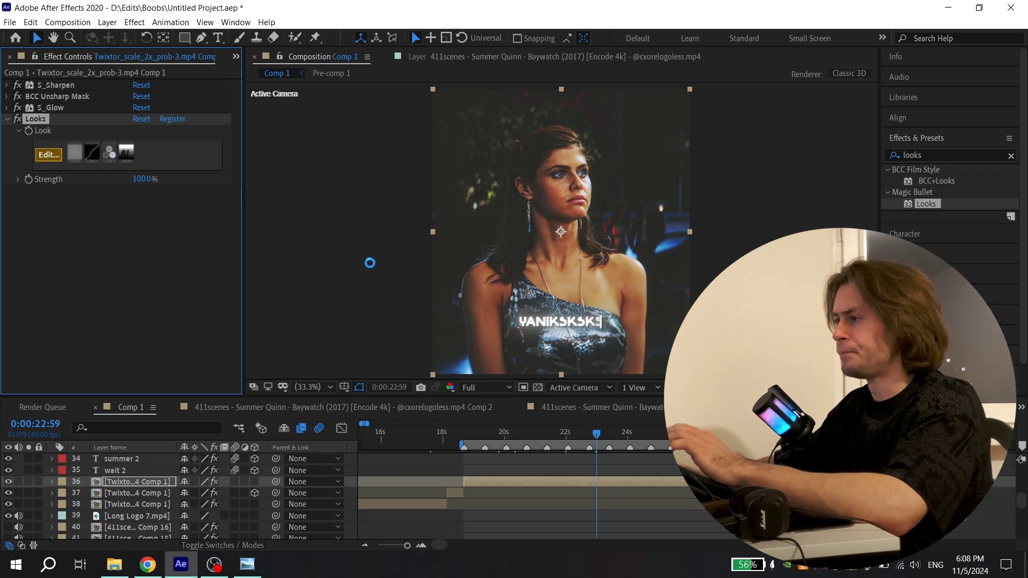
click(46, 154)
click(594, 450)
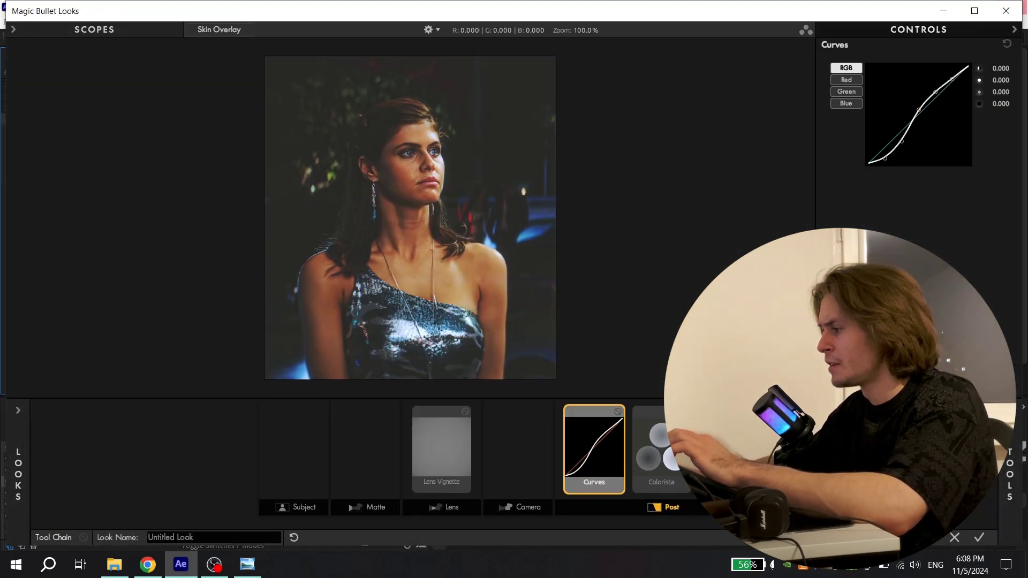
click(669, 448)
drag(849, 152, 849, 156)
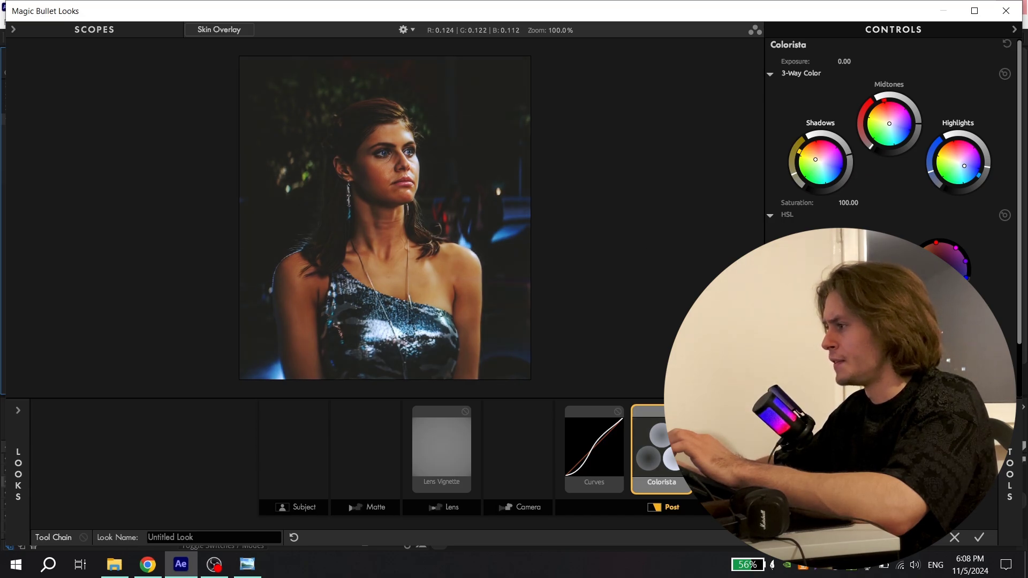
click(979, 539)
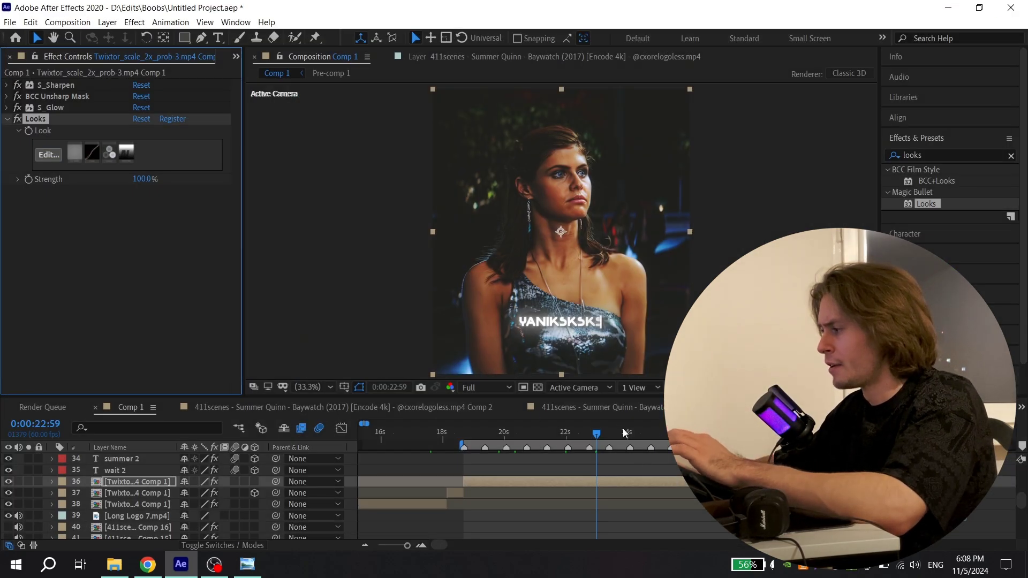
drag(635, 434, 643, 434)
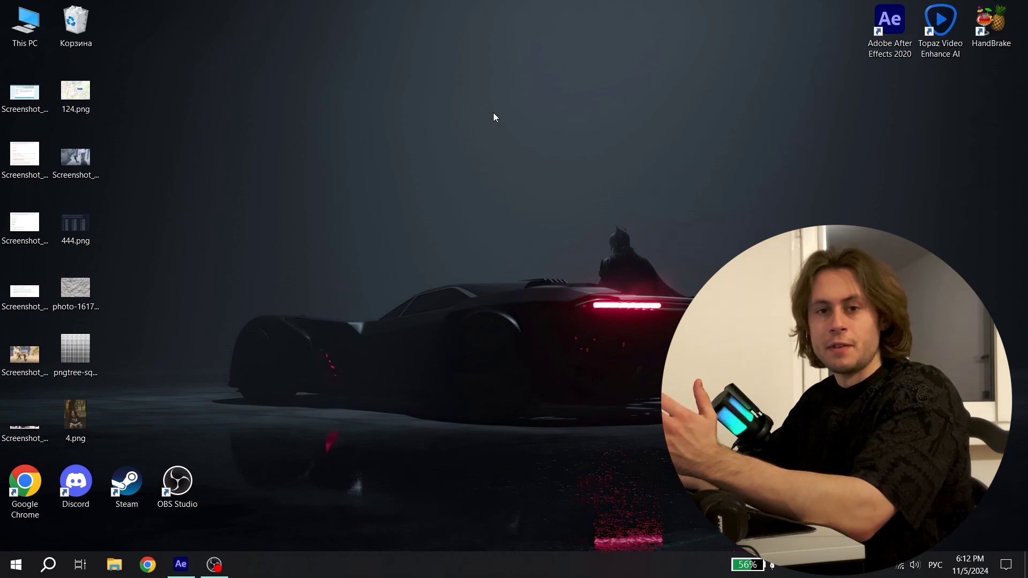
Step: Switch to File Explorer and open the After Effects 2020 User Presets folder inside the Documents folder's Adobe directory
double_click(26, 26)
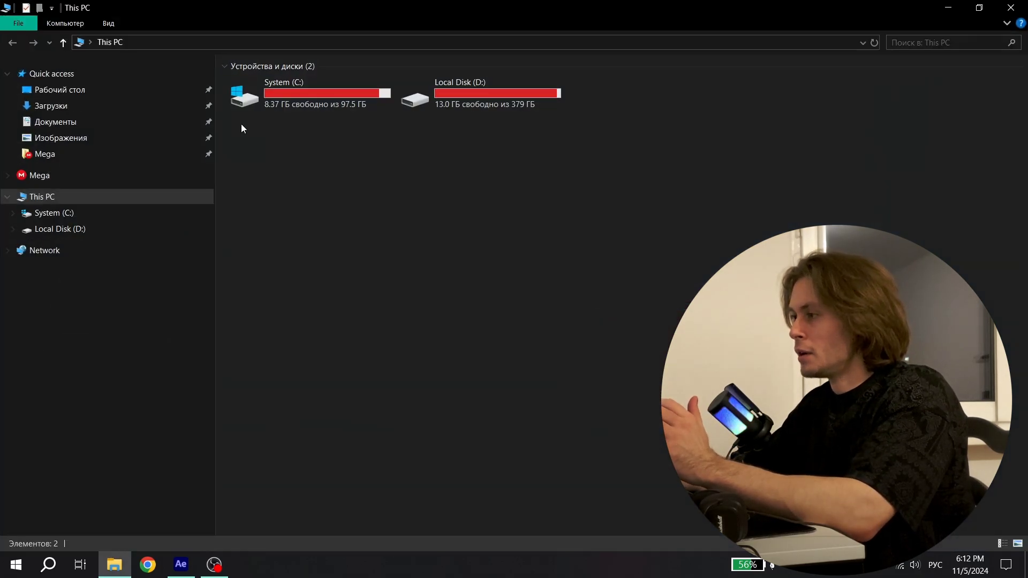
click(99, 122)
double_click(262, 202)
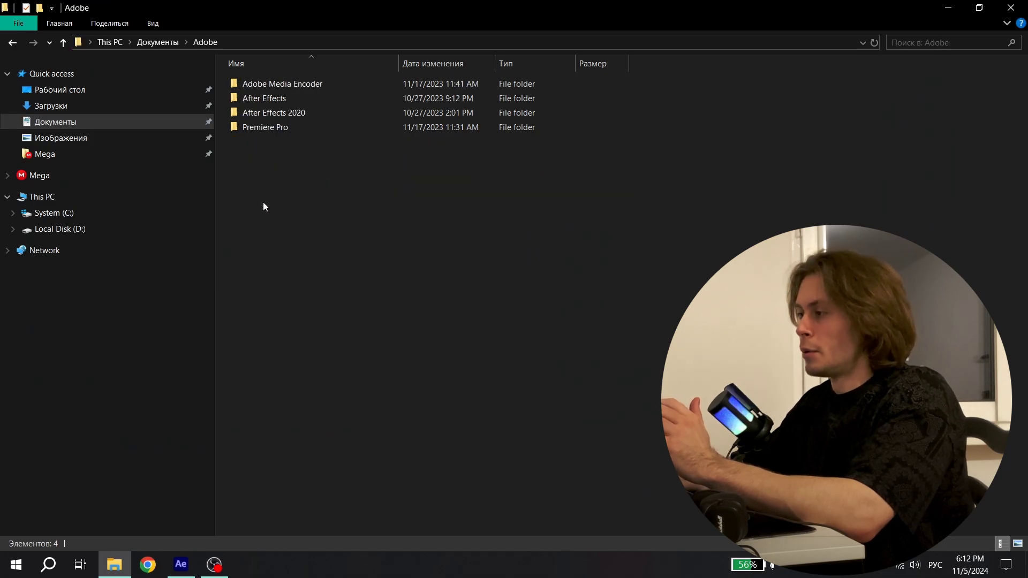
double_click(275, 115)
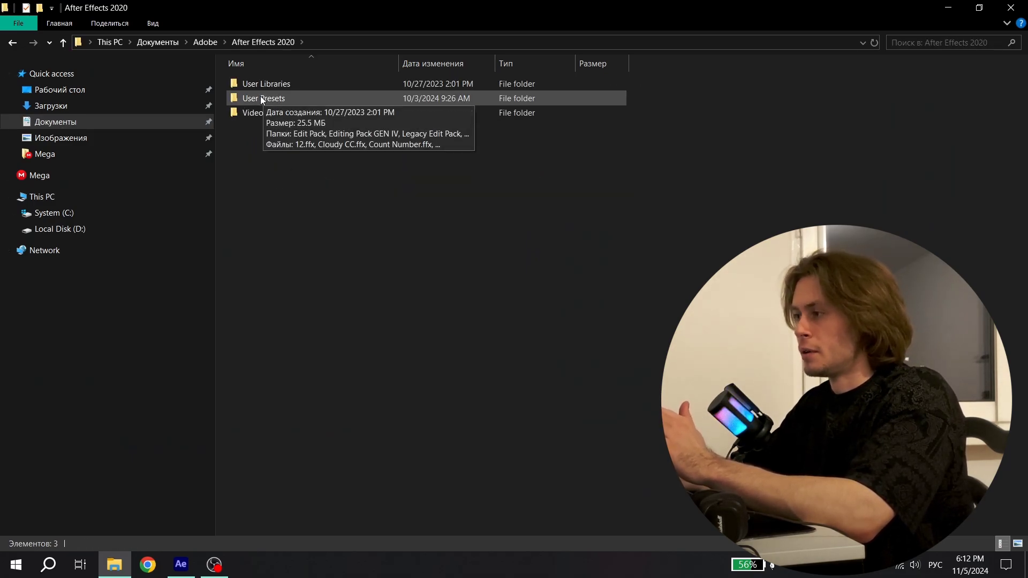
double_click(262, 98)
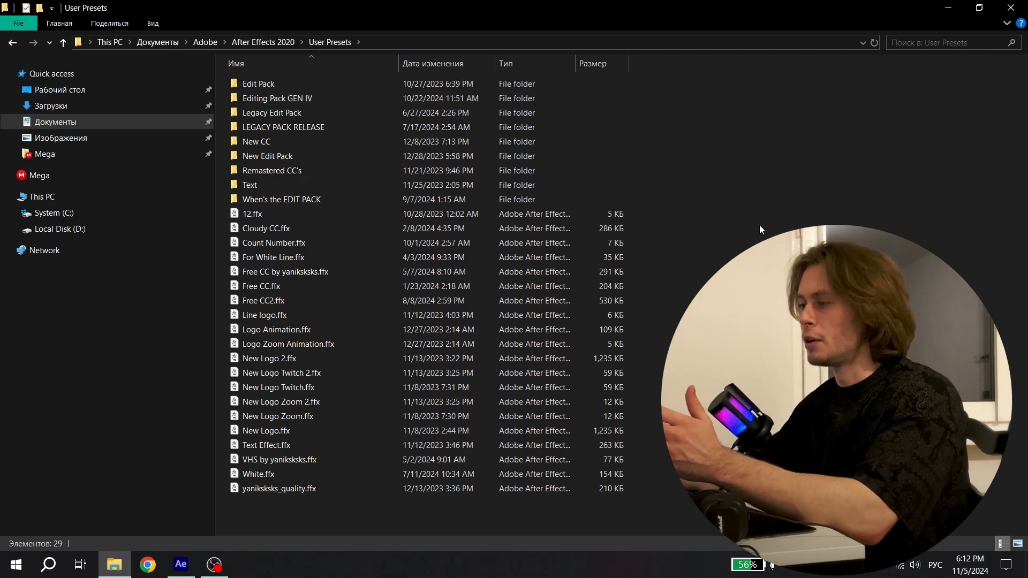